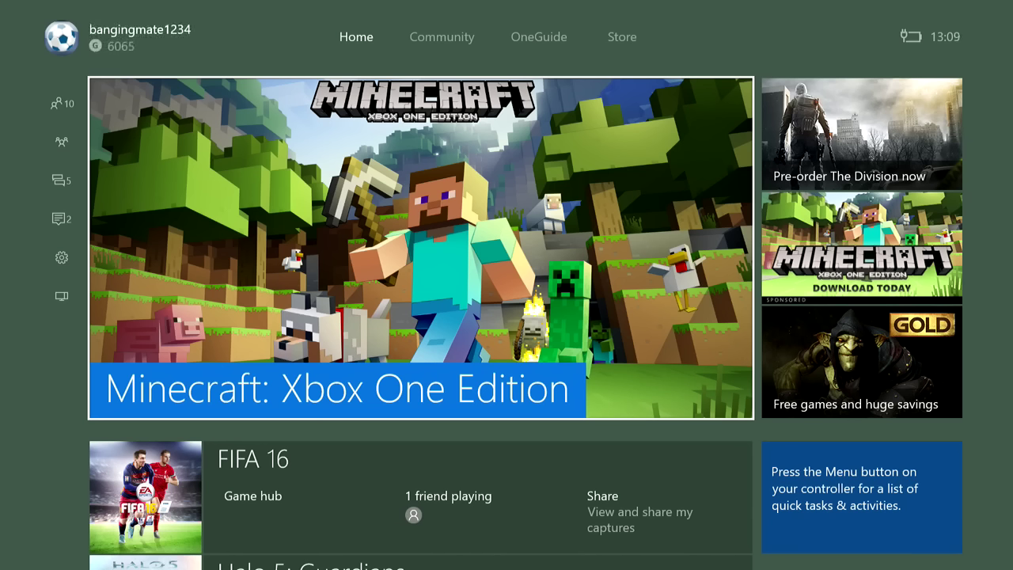
- Move down the Home page to My games & apps and open the installed games list
key(Down)
key(Down)
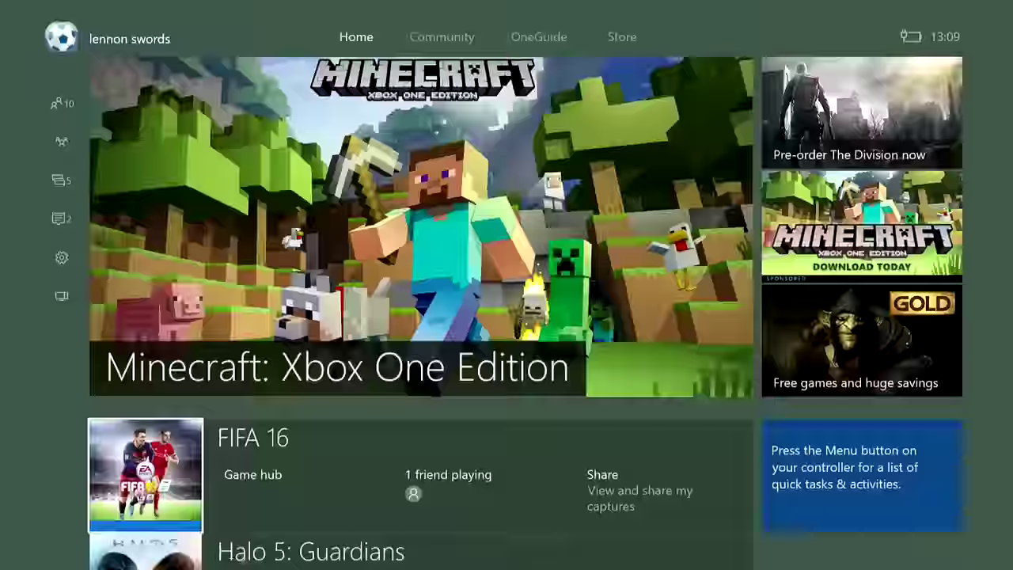
key(Down)
key(Down)
key(Down)
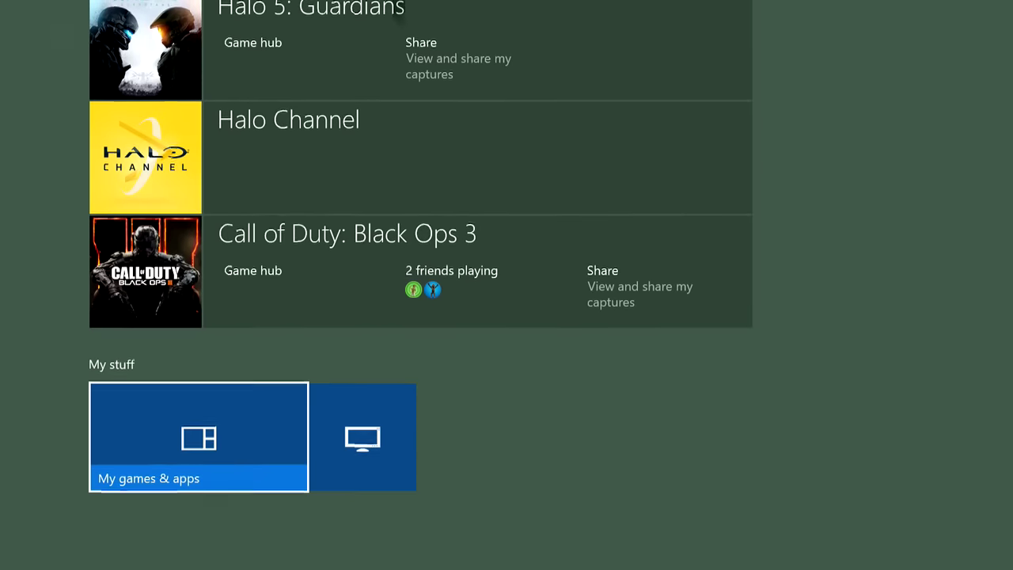
key(Return)
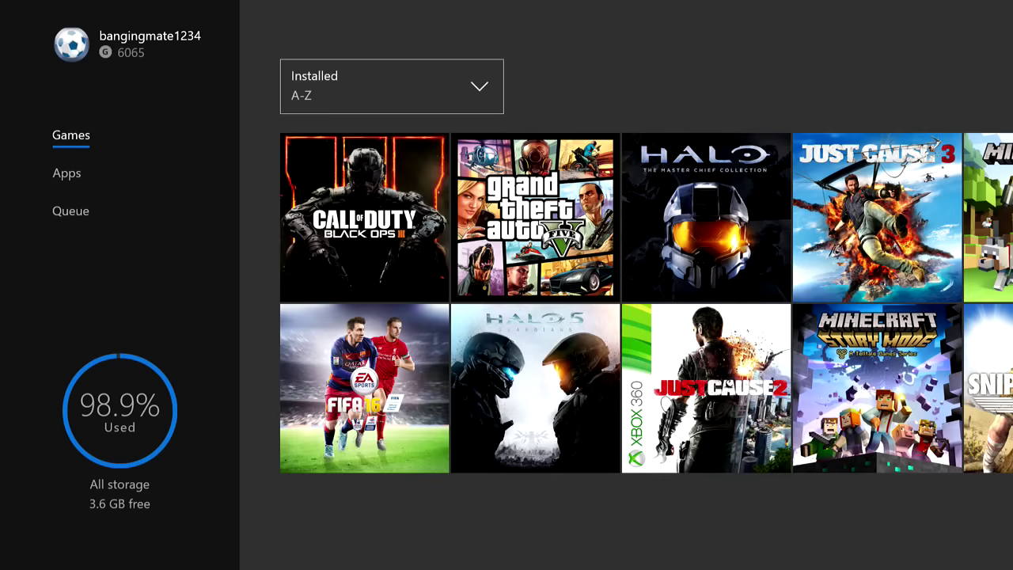
- Switch to the installed Apps list and move to the Upload Studio tile
key(Down)
key(Up)
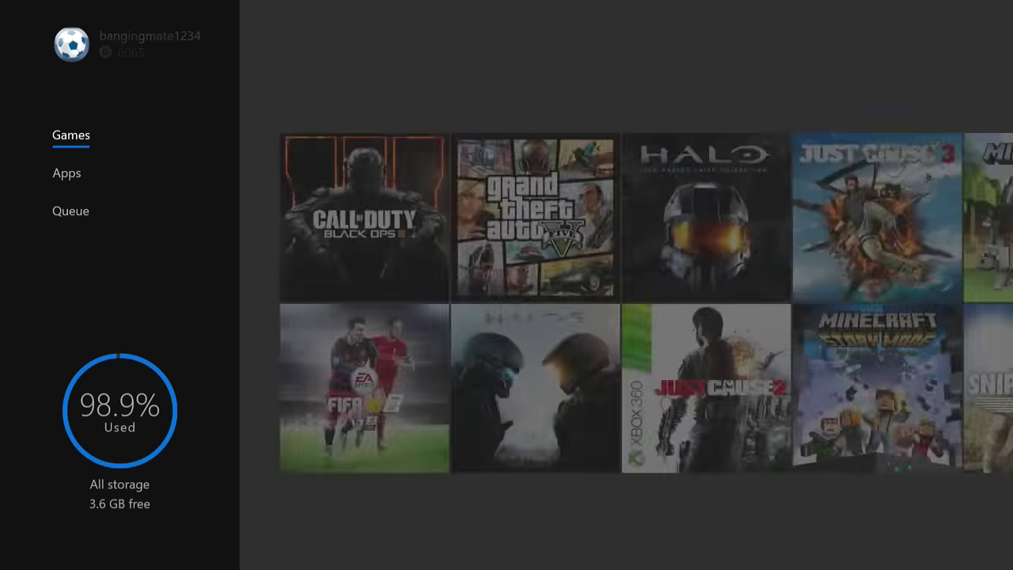
key(Down)
key(Right)
key(Right)
key(Right)
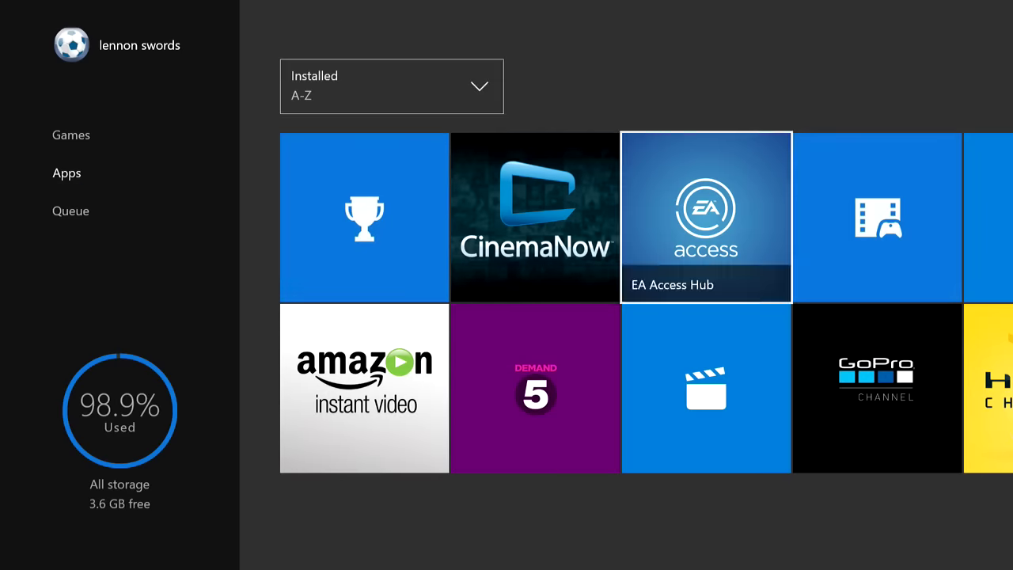
key(Right)
key(Right)
key(Right)
key(Right)
key(Right)
key(Right)
key(Right)
key(Right)
key(Right)
key(Right)
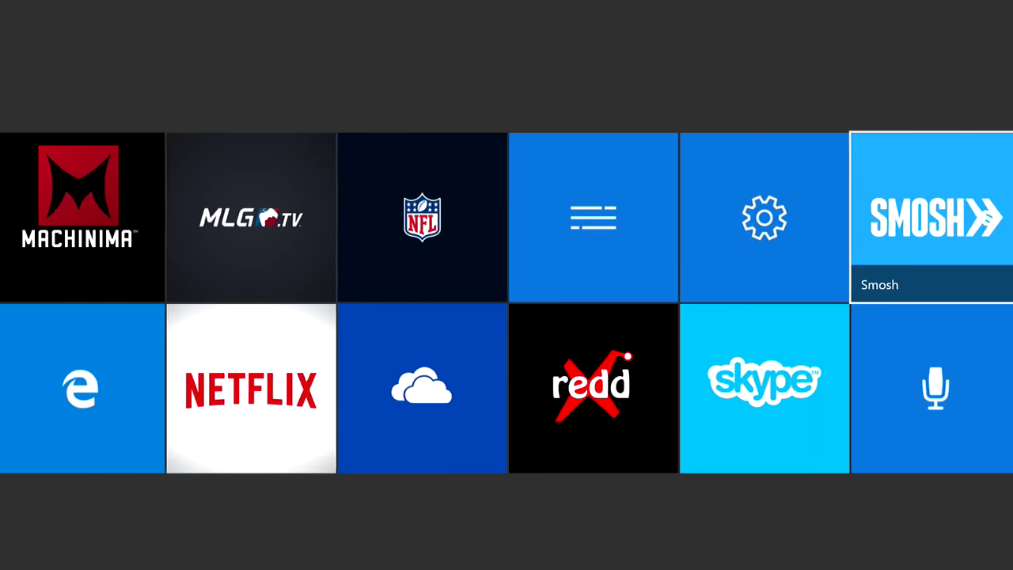
key(Right)
key(Left)
key(Down)
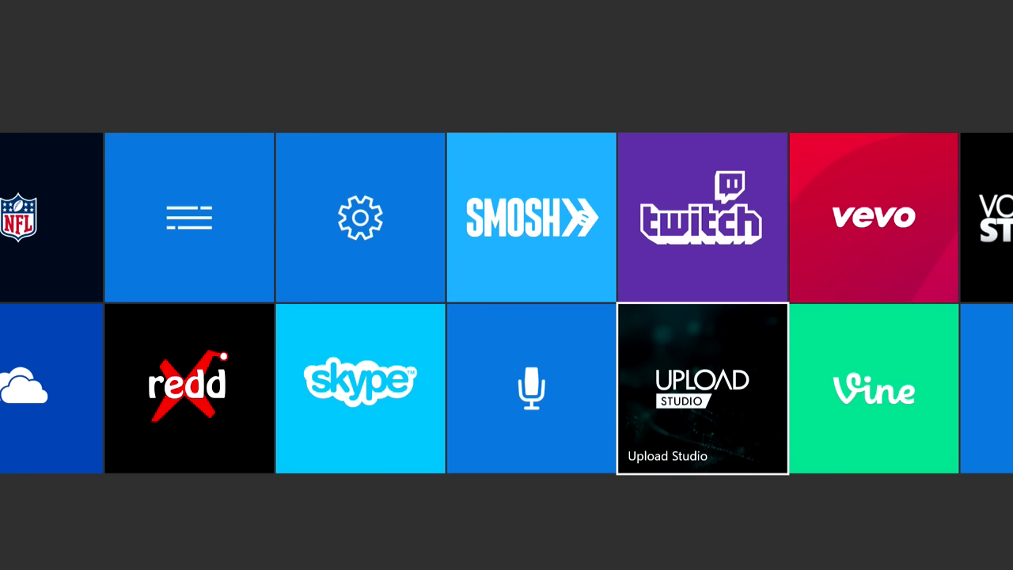
- Launch Upload Studio and browse the Director's Cut, Clones and European Joyride templates
key(Return)
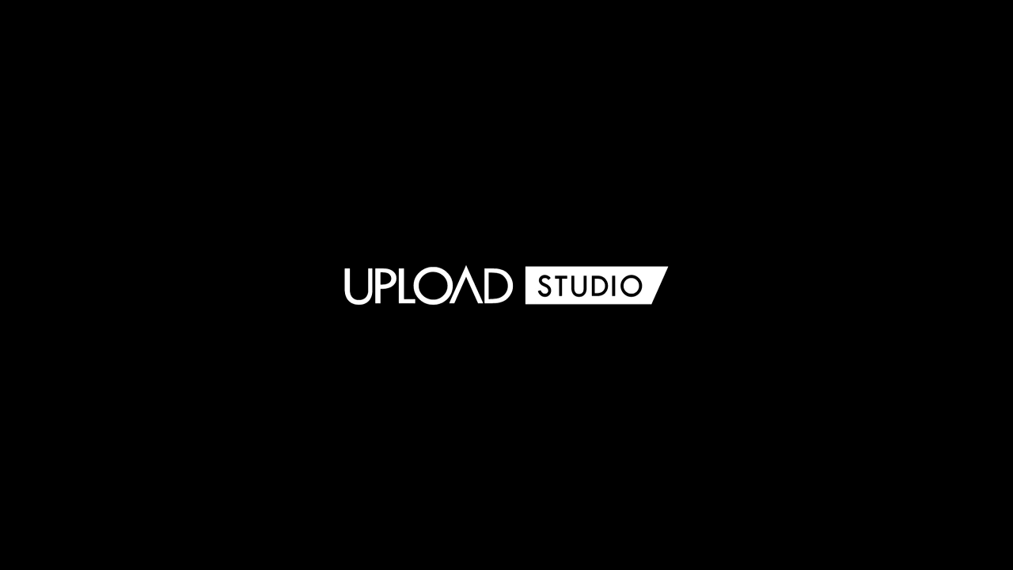
key(Right)
key(Left)
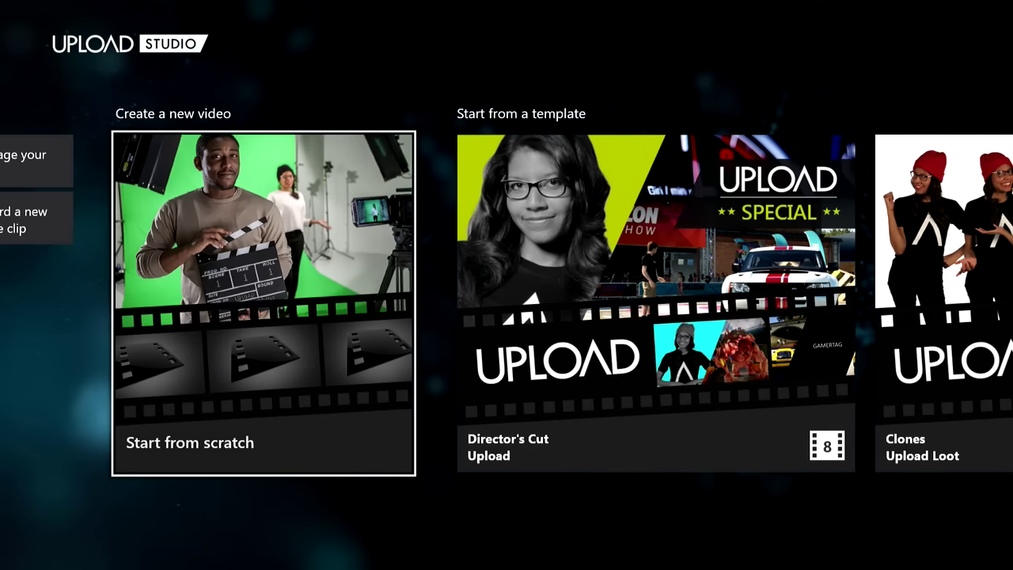
key(Right)
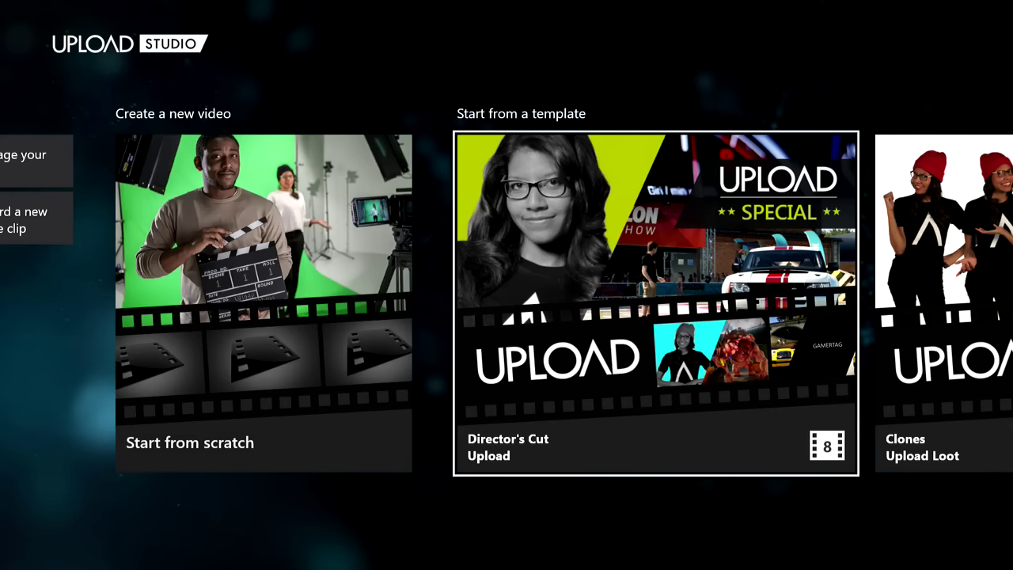
key(Right)
key(Right)
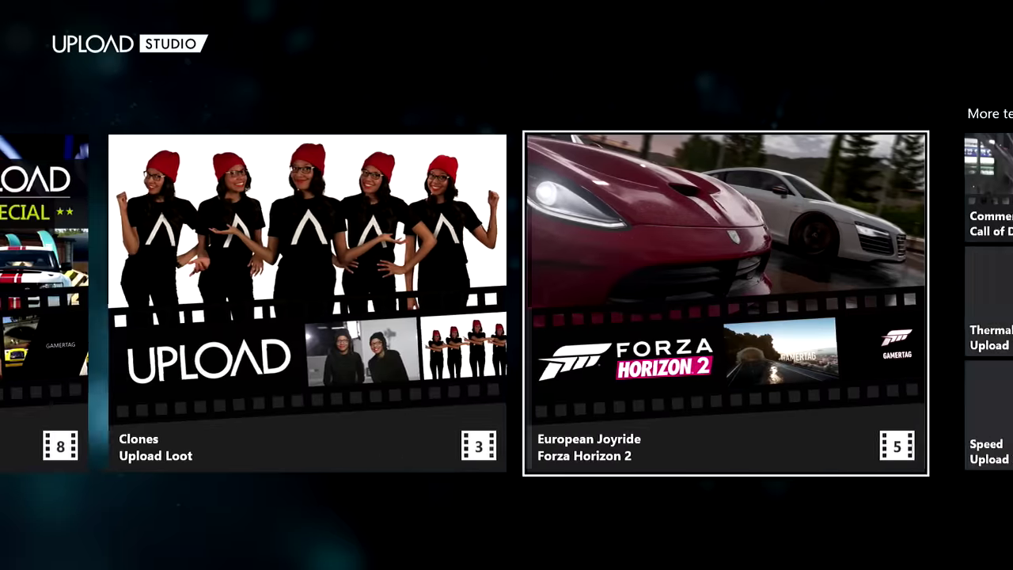
key(Left)
key(Right)
key(Right)
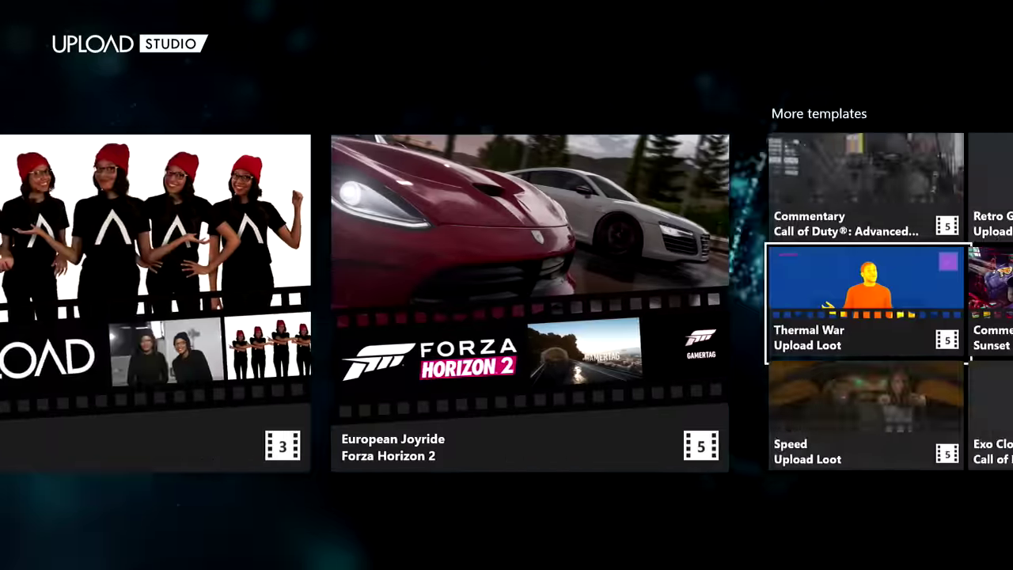
- Look through the Exo Cloak, Speed, Thermal War and Commentary templates, then return to Start from scratch
key(Right)
key(Down)
key(Left)
key(Up)
key(Up)
key(Down)
key(Right)
key(Down)
key(Left)
key(Right)
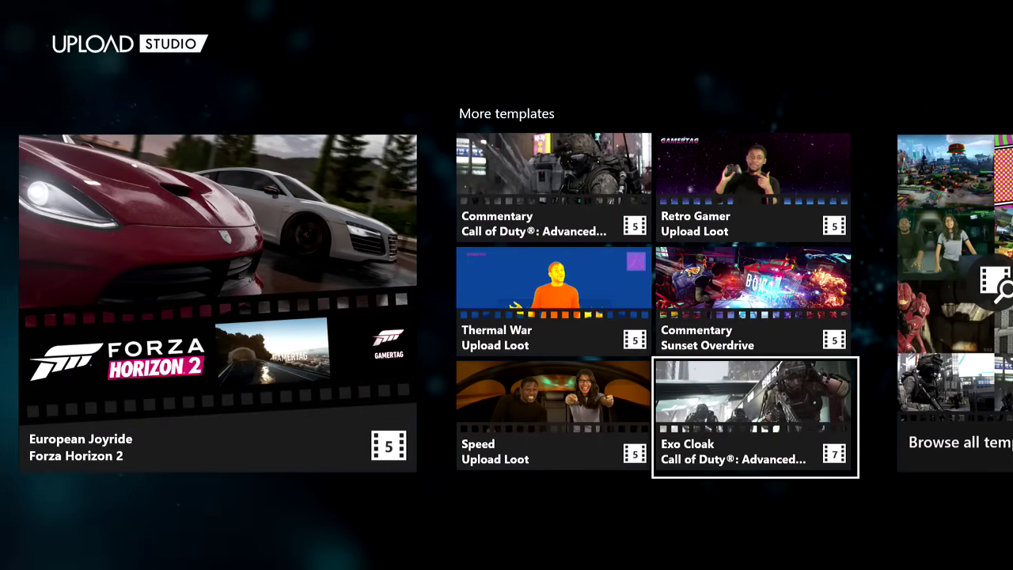
key(Right)
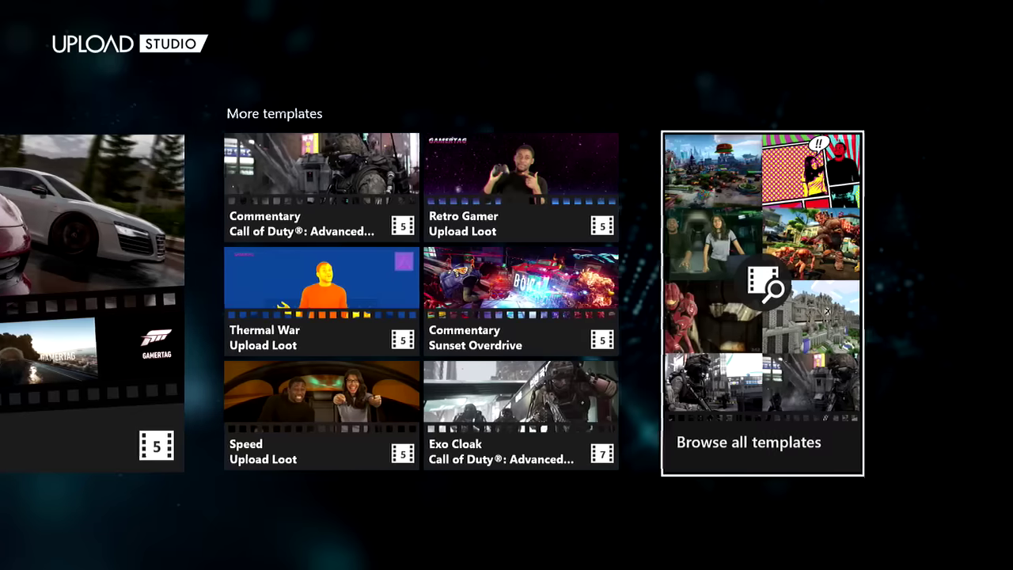
key(Left)
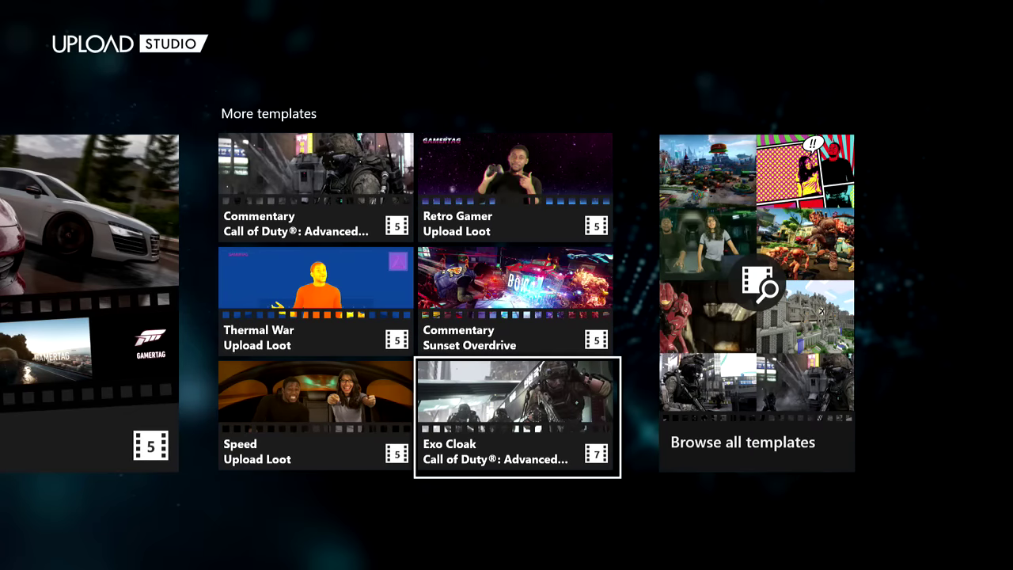
key(Left)
key(Left)
key(Left)
key(Left)
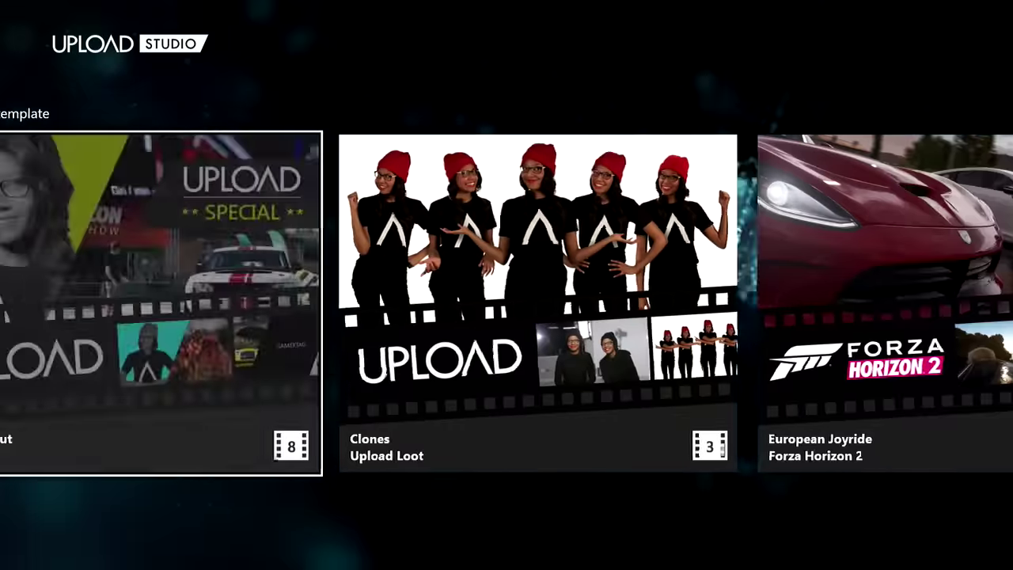
key(Left)
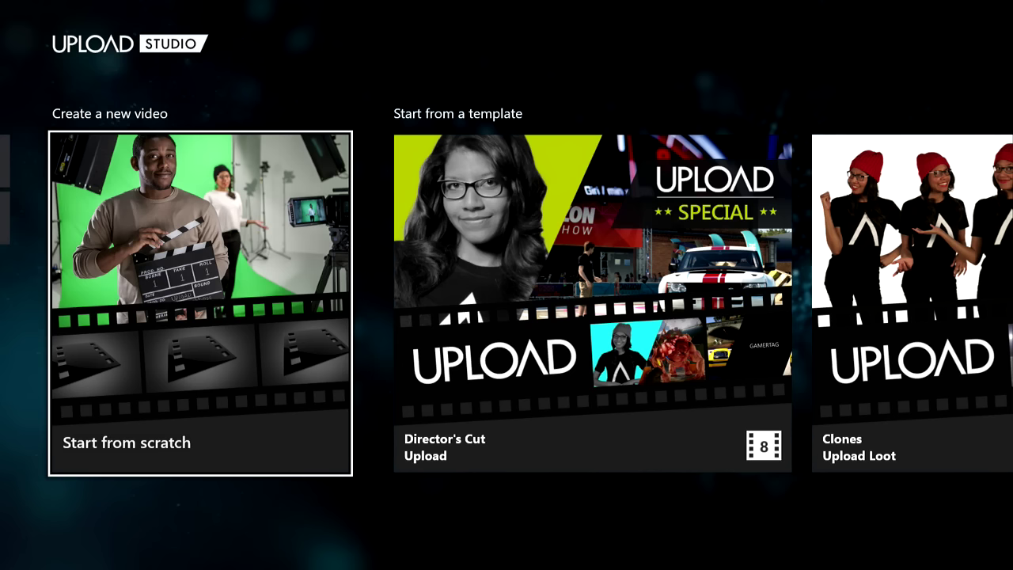
- Start a new video from scratch and make its first segment an INTRO
key(Return)
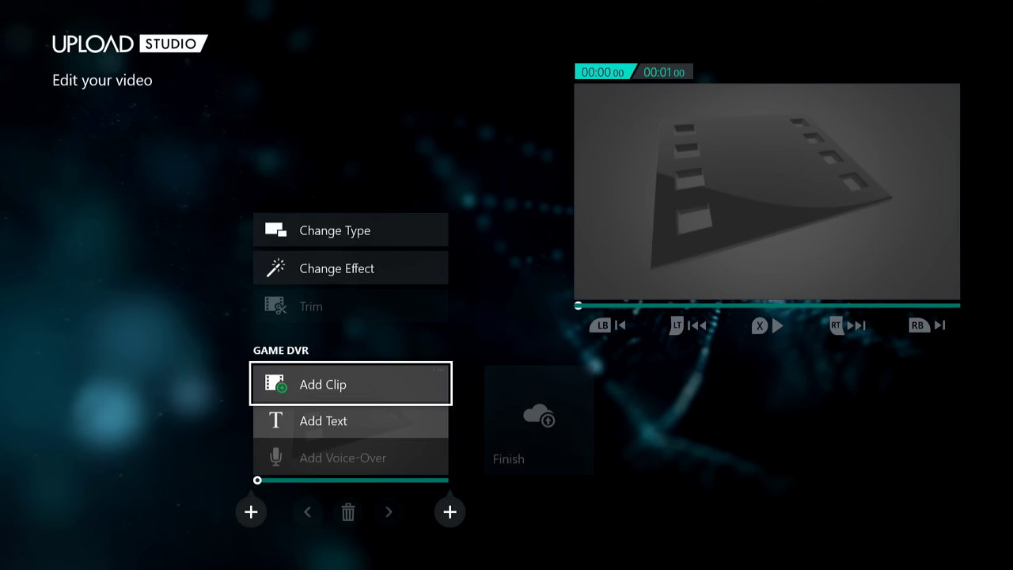
key(Up)
key(Up)
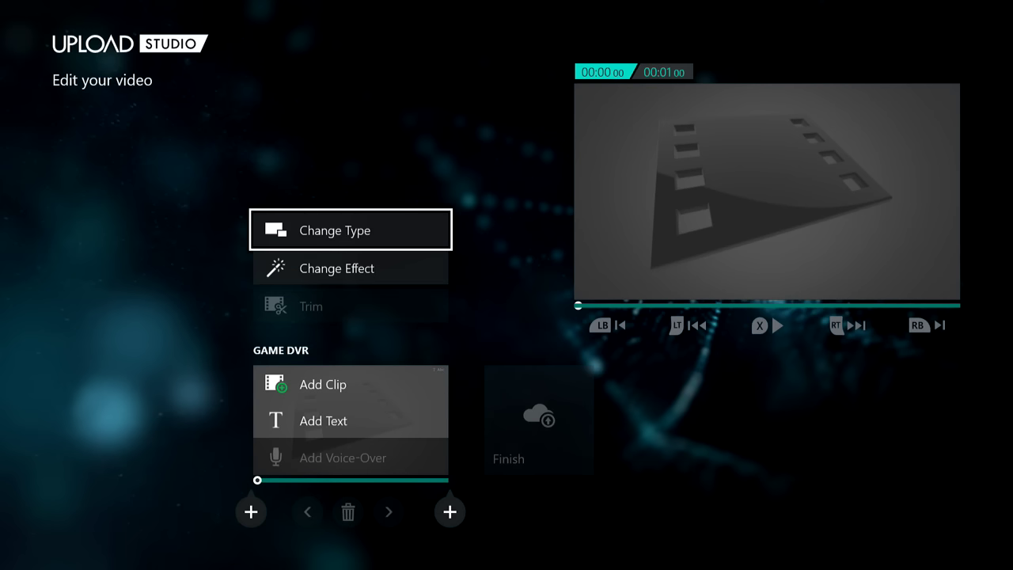
key(Escape)
key(Escape)
key(Escape)
key(Return)
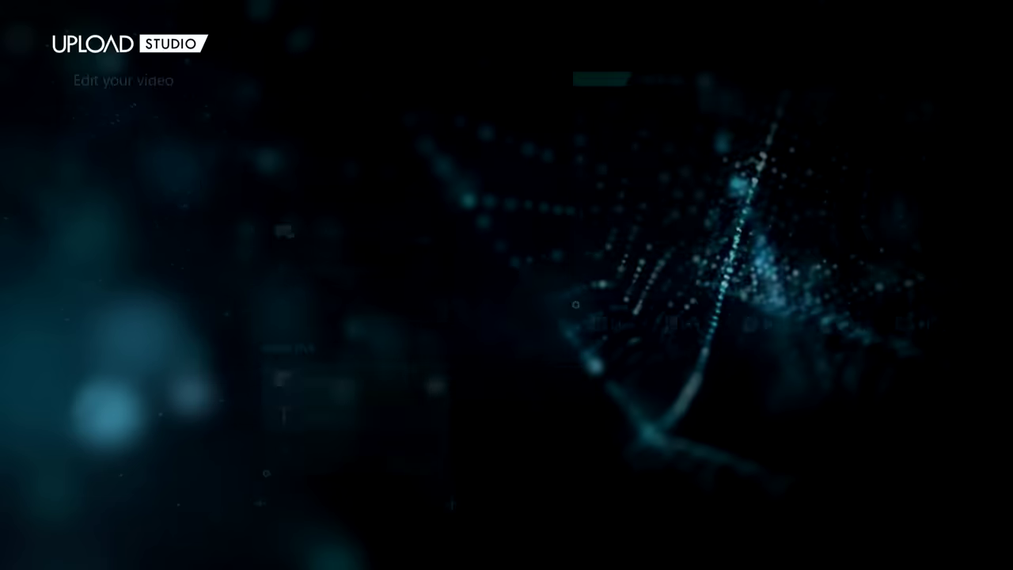
key(Down)
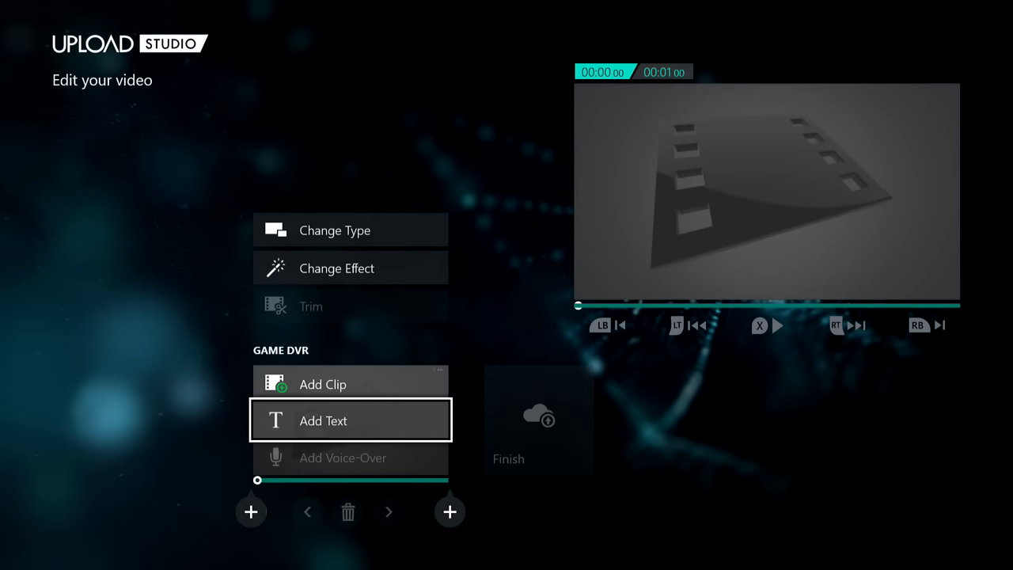
key(Up)
key(Up)
key(Up)
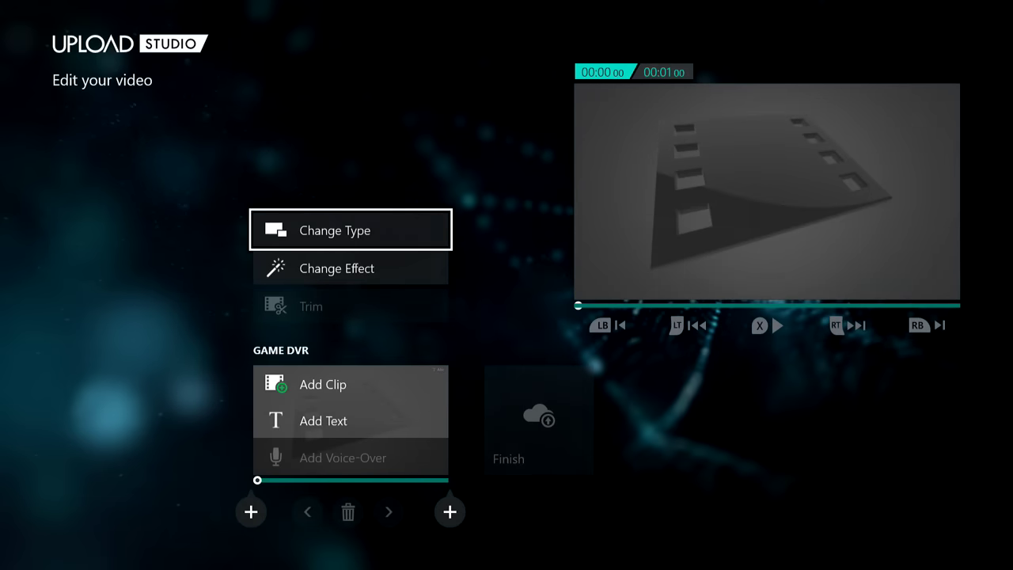
key(Return)
key(Left)
key(Left)
key(Left)
key(Left)
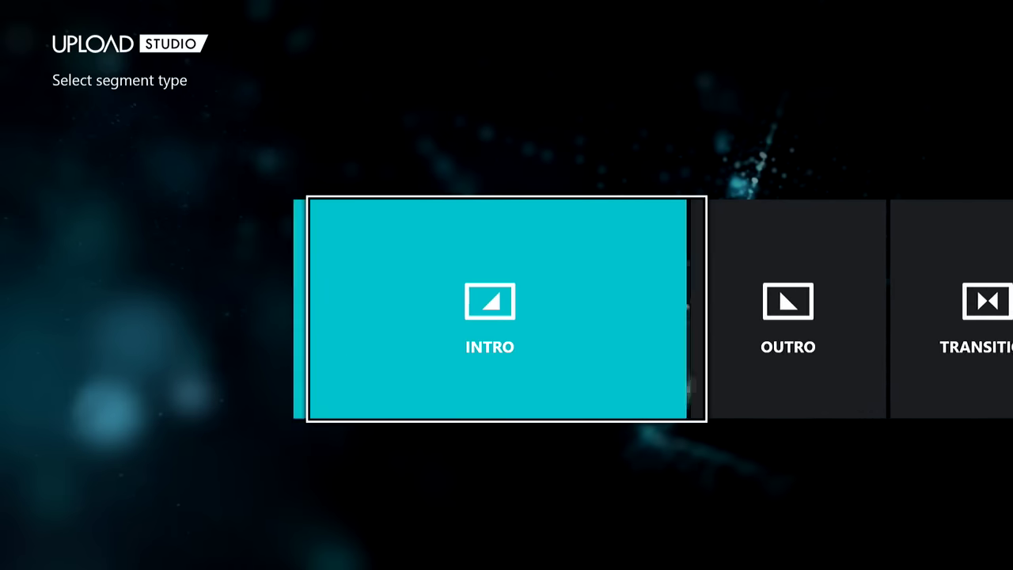
key(Return)
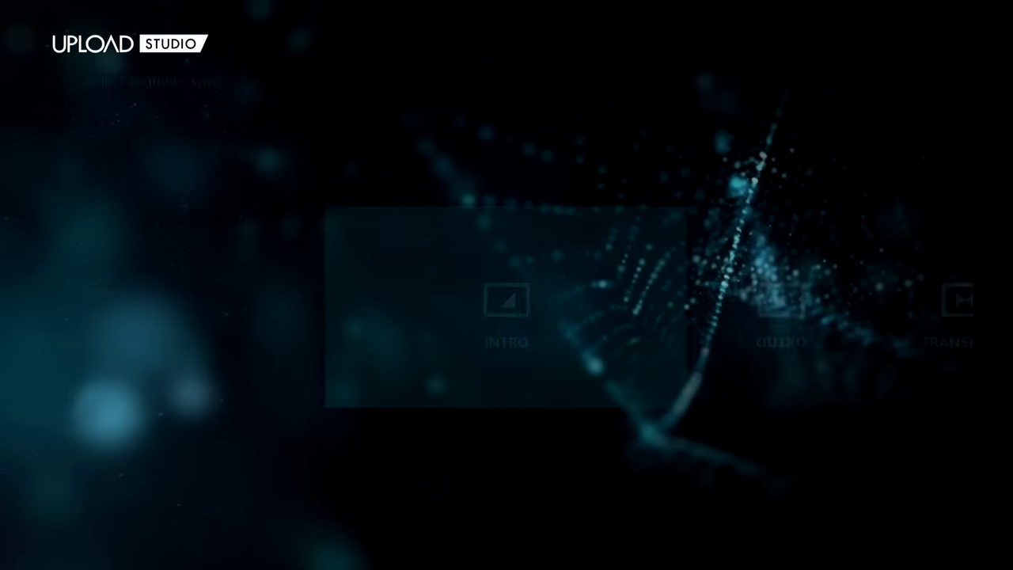
- Give the intro the Impact Intro effect and begin adding its title text
key(Down)
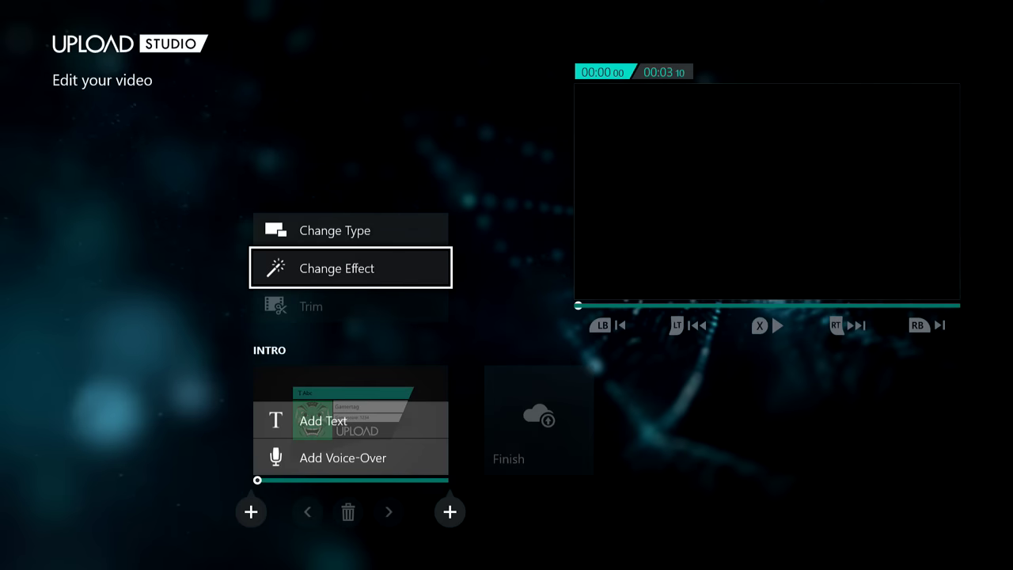
key(Return)
key(Right)
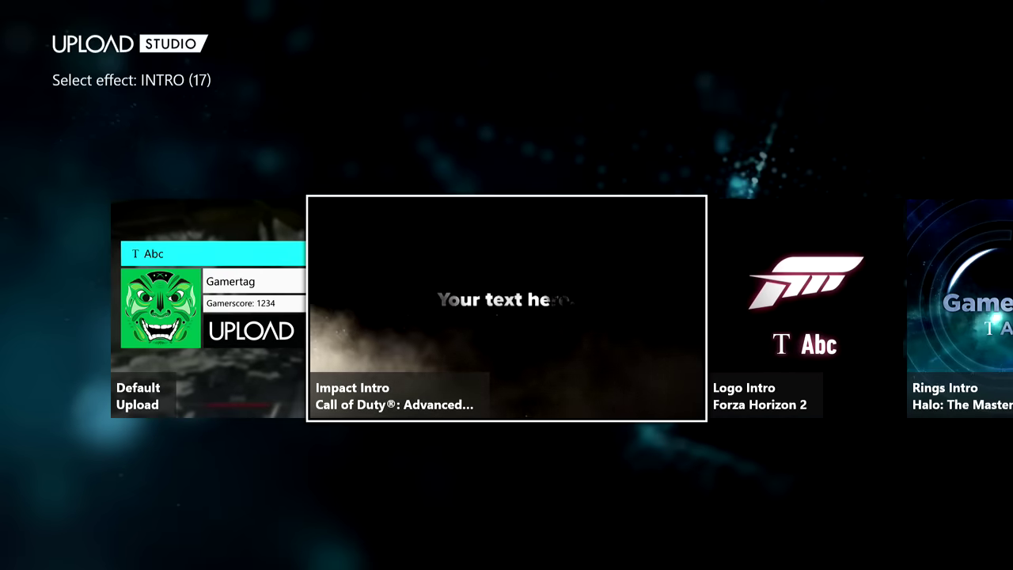
key(Right)
key(Left)
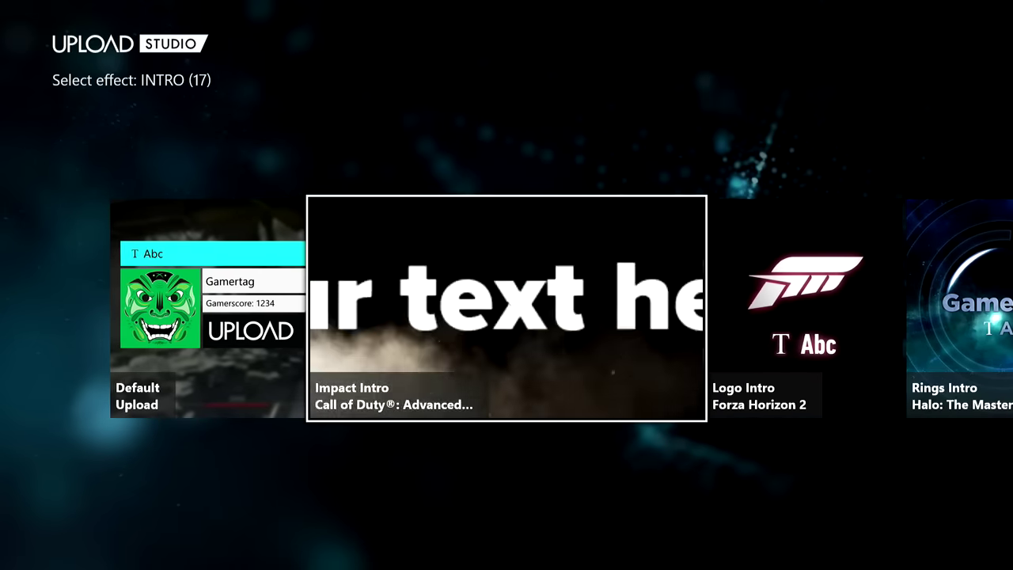
key(Return)
key(Down)
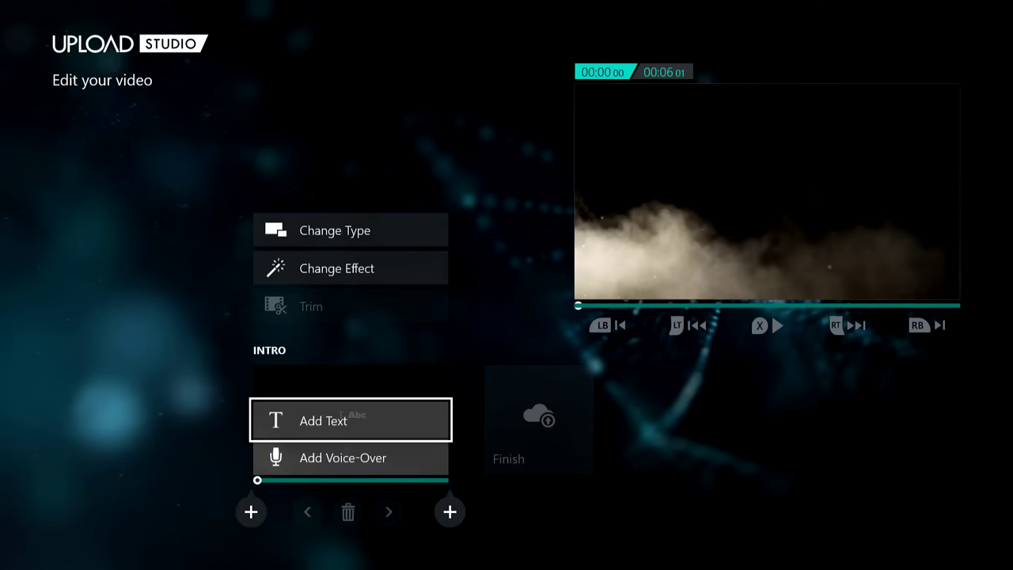
key(Return)
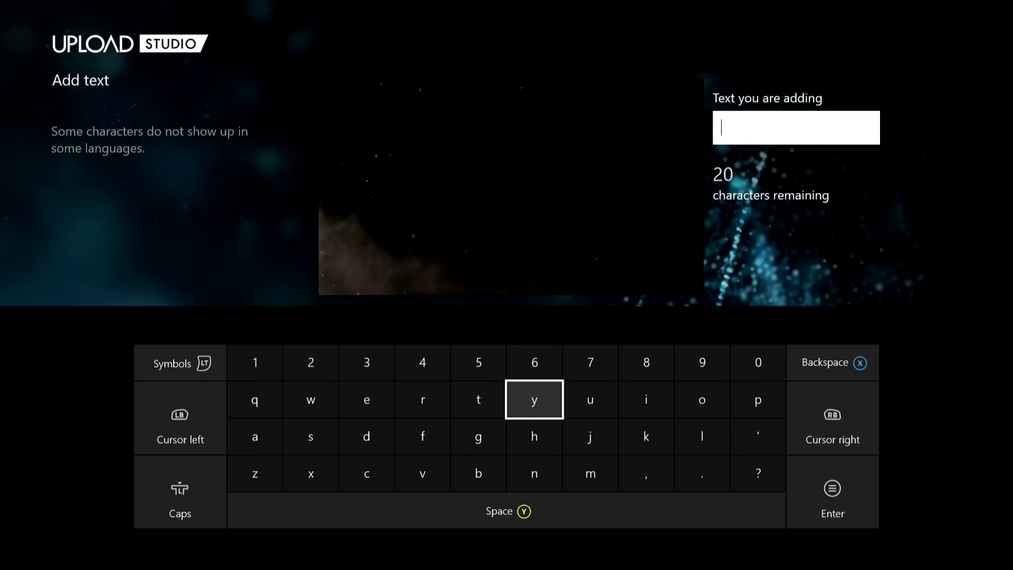
- Enter the intro title 'HAMMERZ' in capital letters on the on-screen keyboard
key(Caps_Lock)
key(Right)
key(Down)
key(Left)
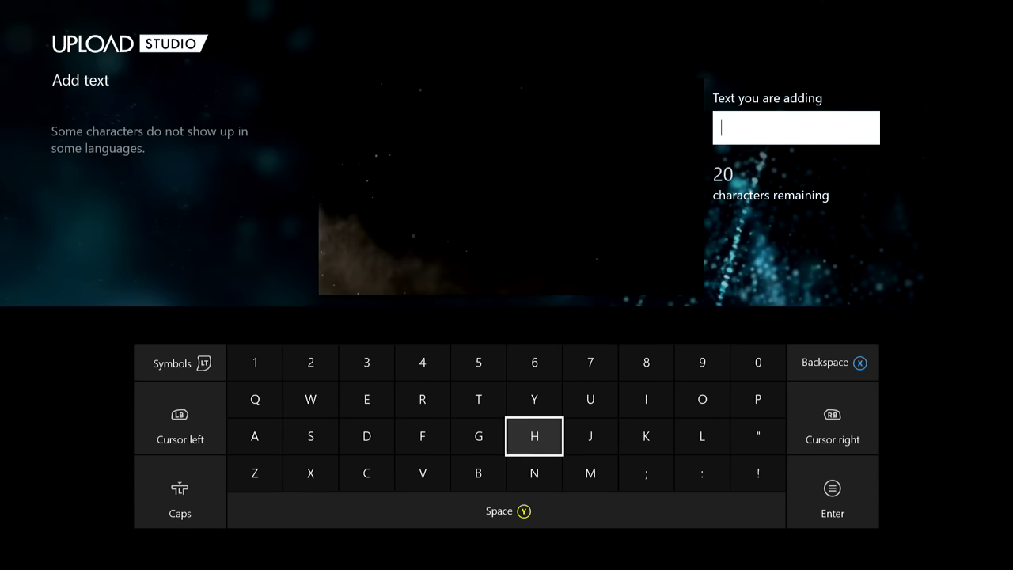
key(Return)
key(Left)
key(Left)
key(Left)
key(Left)
key(Left)
key(Return)
key(Right)
key(Right)
key(Right)
key(Right)
key(Right)
key(Right)
key(Down)
key(Return)
key(Return)
key(Up)
key(Left)
key(Left)
key(Left)
key(Left)
key(Up)
key(Return)
key(Right)
key(Return)
key(Down)
key(Left)
key(Left)
key(Left)
key(Down)
key(Return)
key(Up)
key(Right)
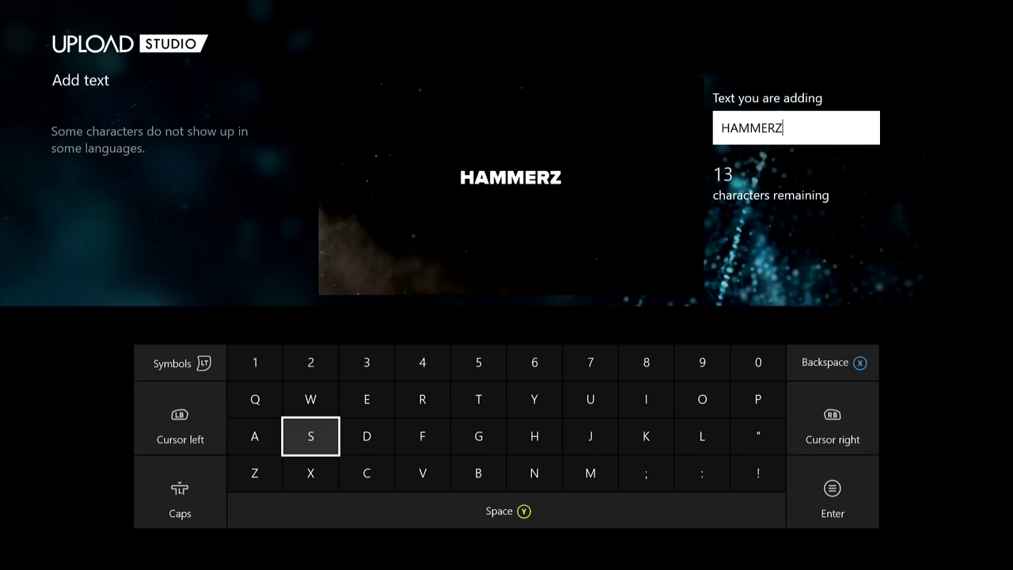
key(Return)
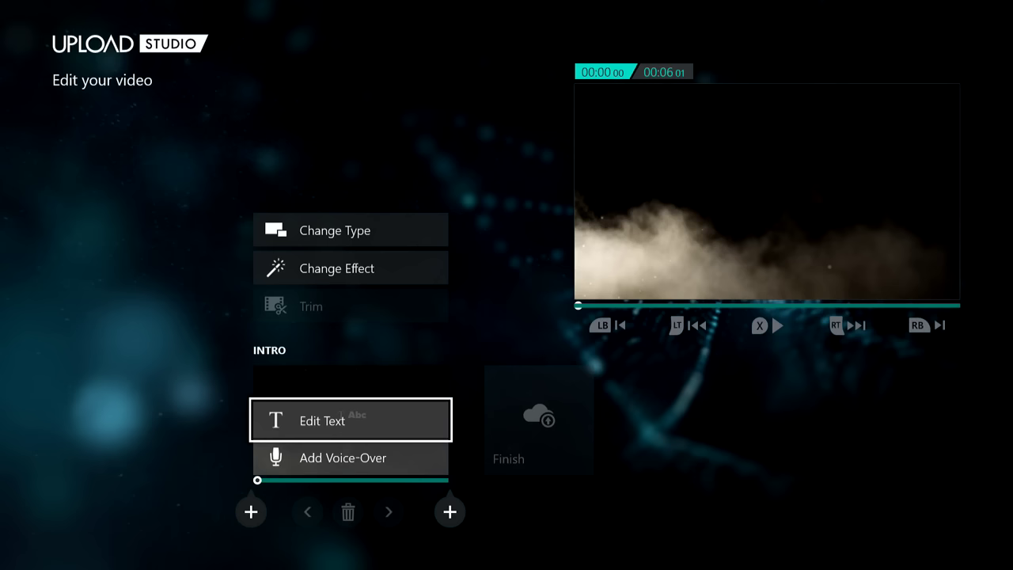
- Add a Game DVR segment after the intro using the 00:58 Minecraft clip from 16/02/2016
key(Down)
key(Down)
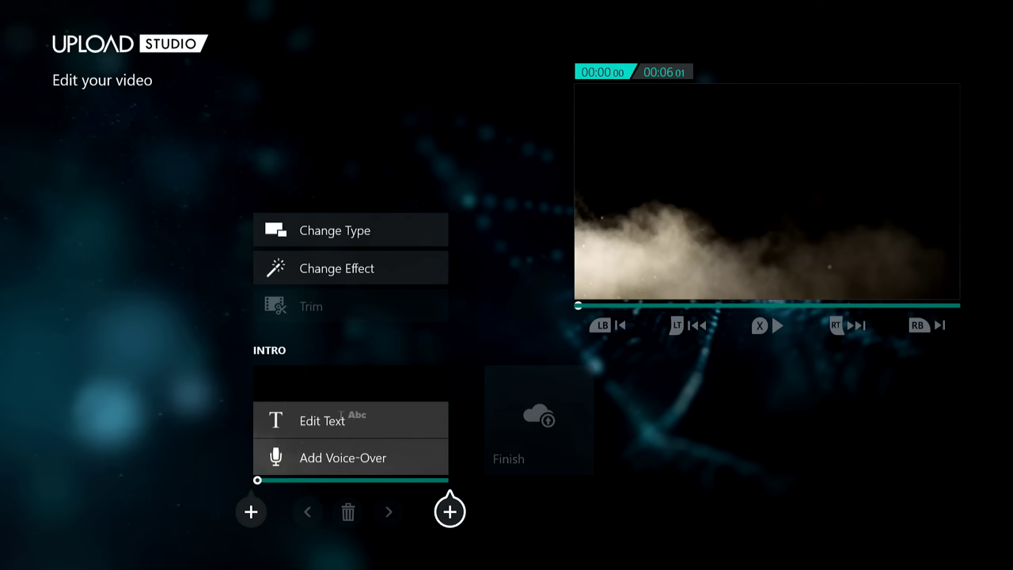
key(Return)
key(Down)
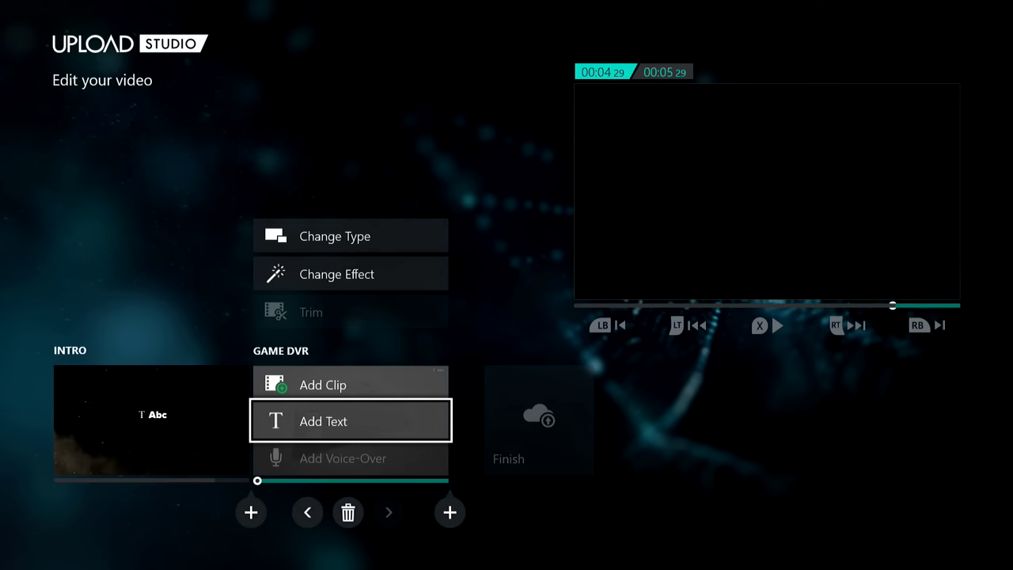
key(Return)
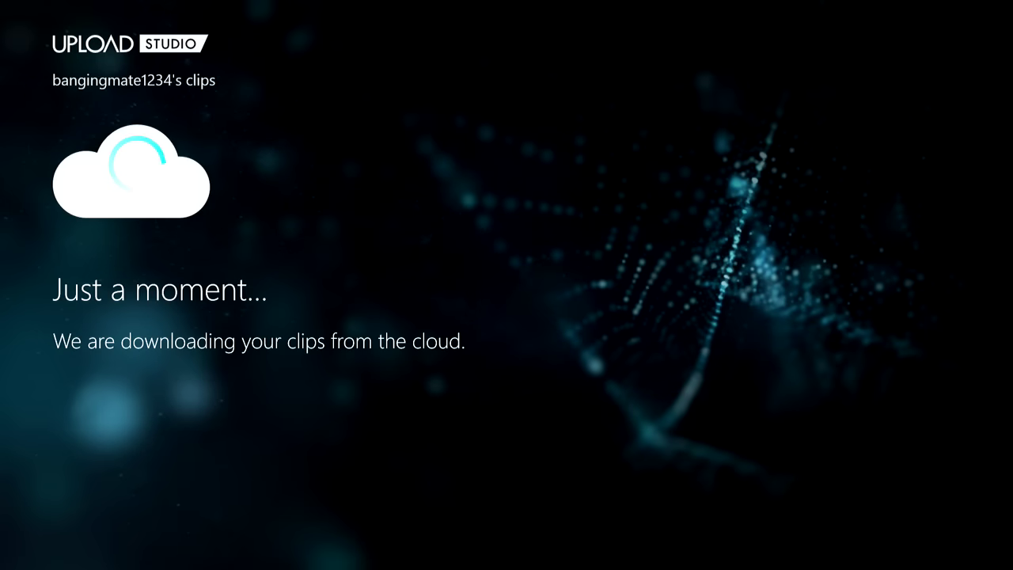
key(Right)
key(Left)
key(Down)
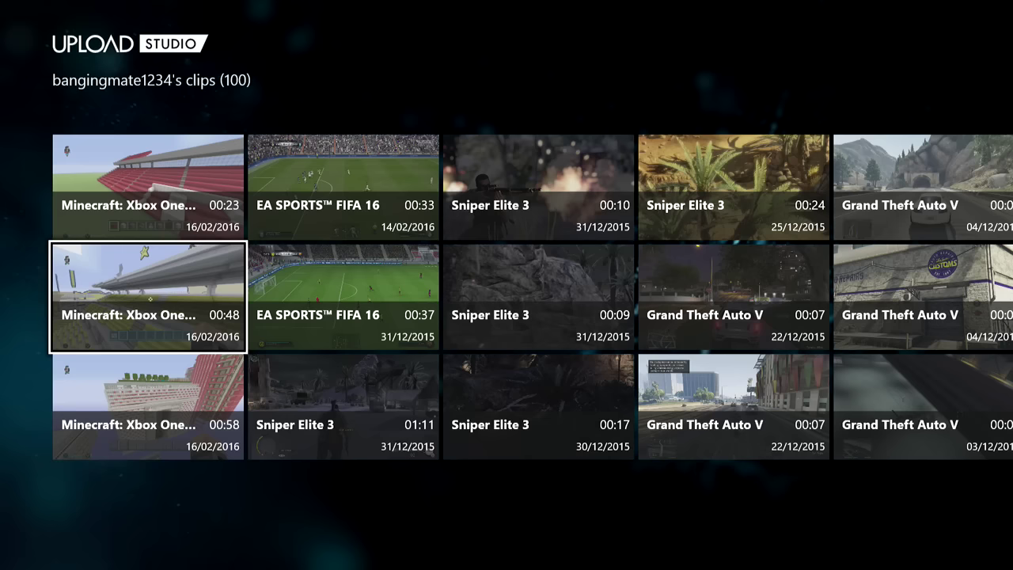
key(Down)
key(Up)
key(Up)
key(Down)
key(Down)
key(Up)
key(Up)
key(Down)
key(Down)
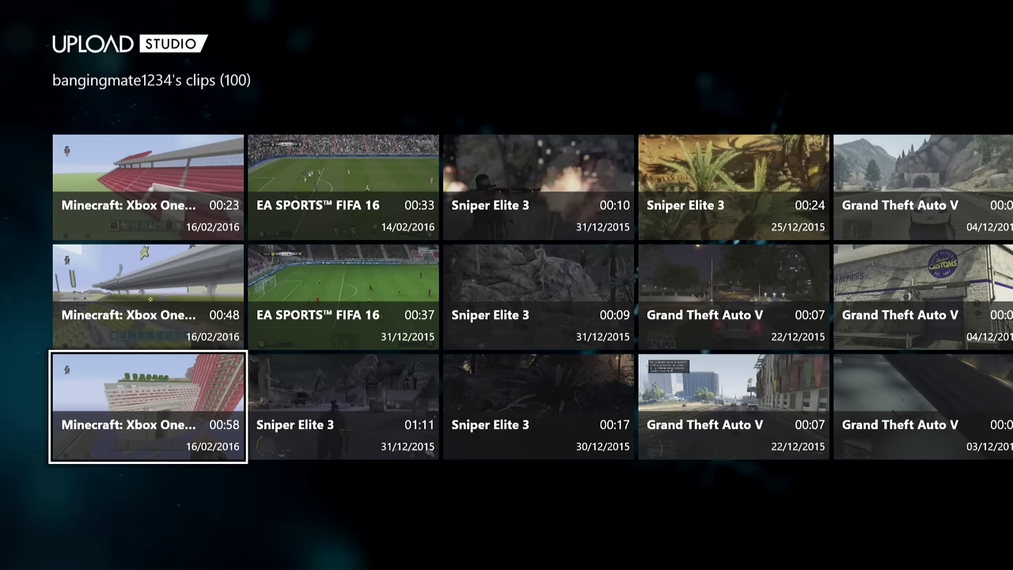
key(Return)
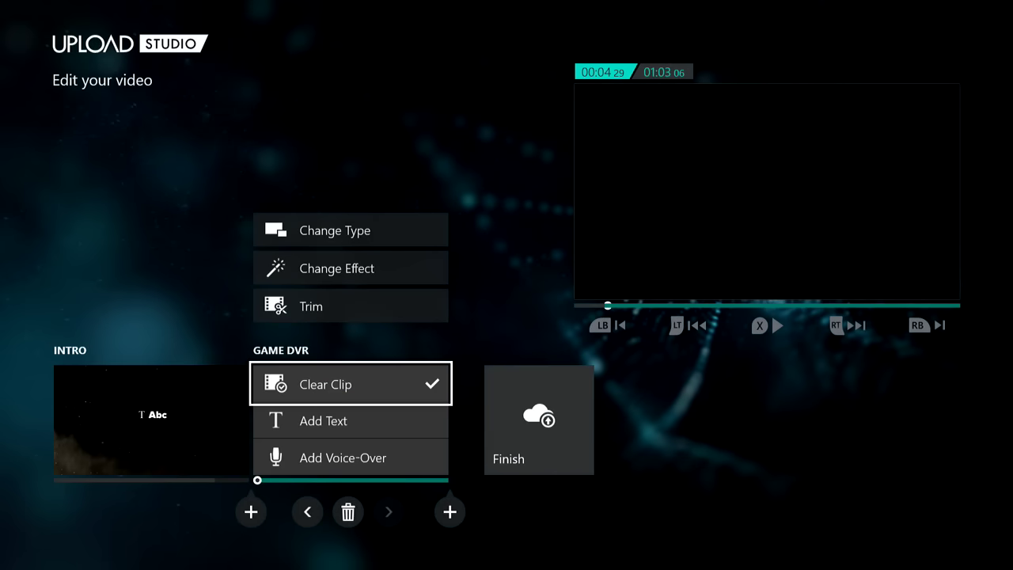
- Open text entry for the Minecraft clip, then close it without adding text
key(Down)
key(Down)
key(Up)
key(Return)
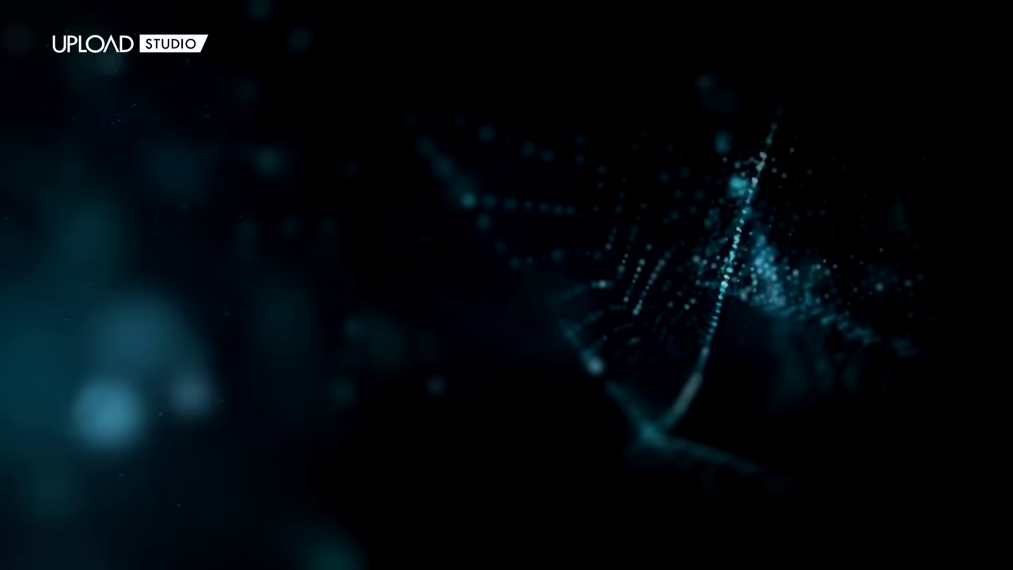
key(Left)
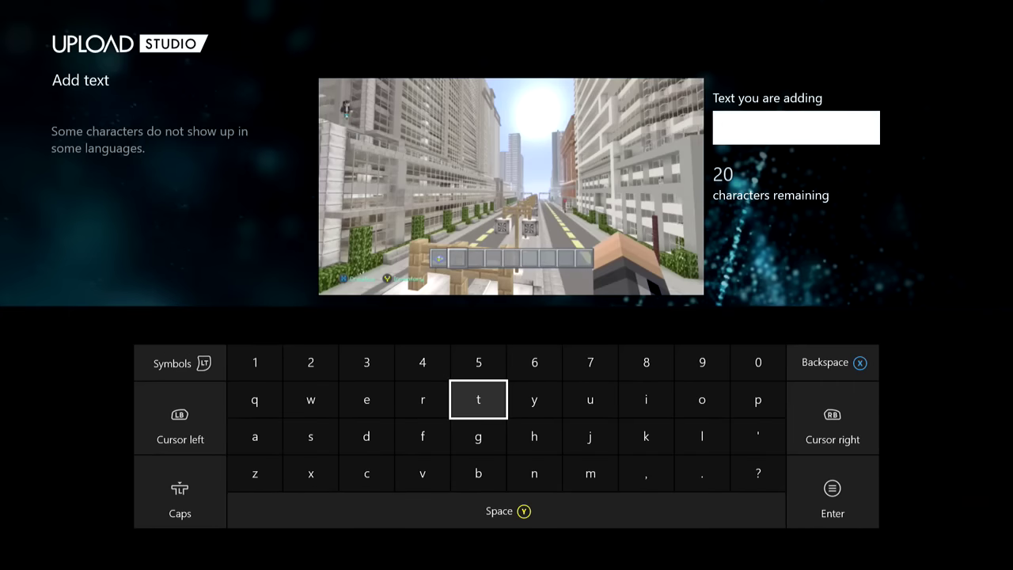
key(Escape)
- Apply the 'Just Text – Call of Duty' effect to the Minecraft clip
key(Up)
key(Up)
key(Up)
key(Return)
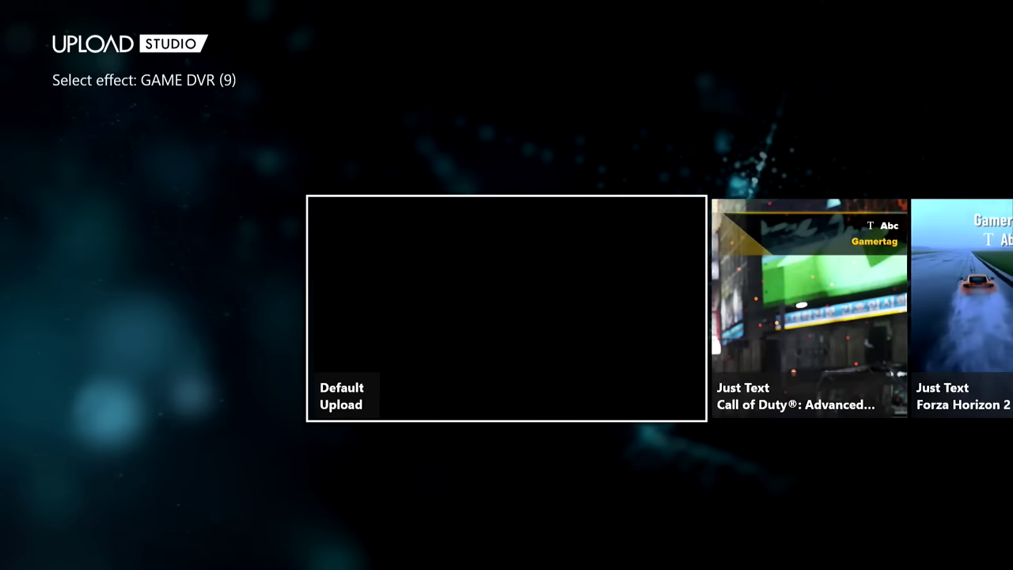
key(Right)
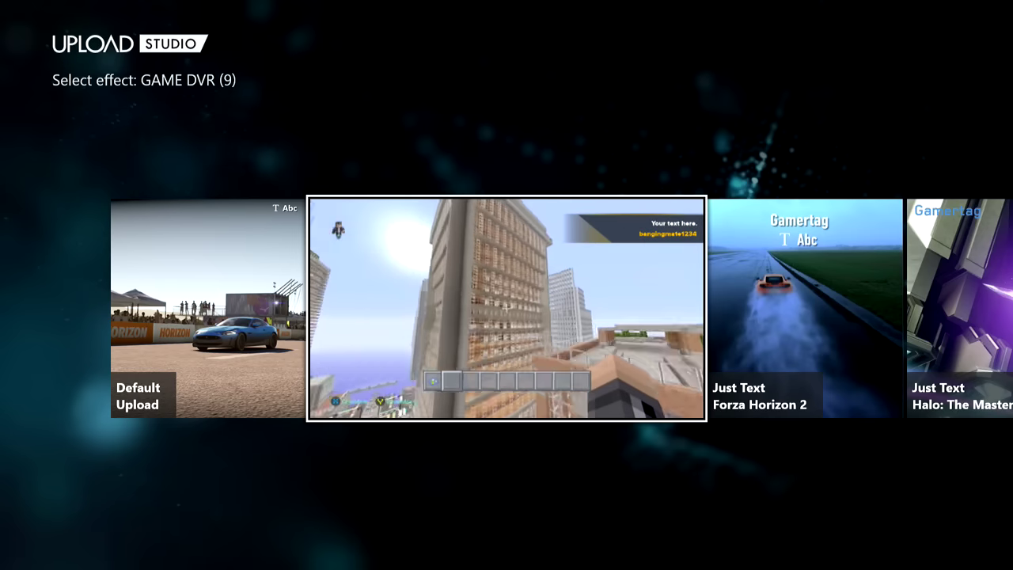
key(Right)
key(Left)
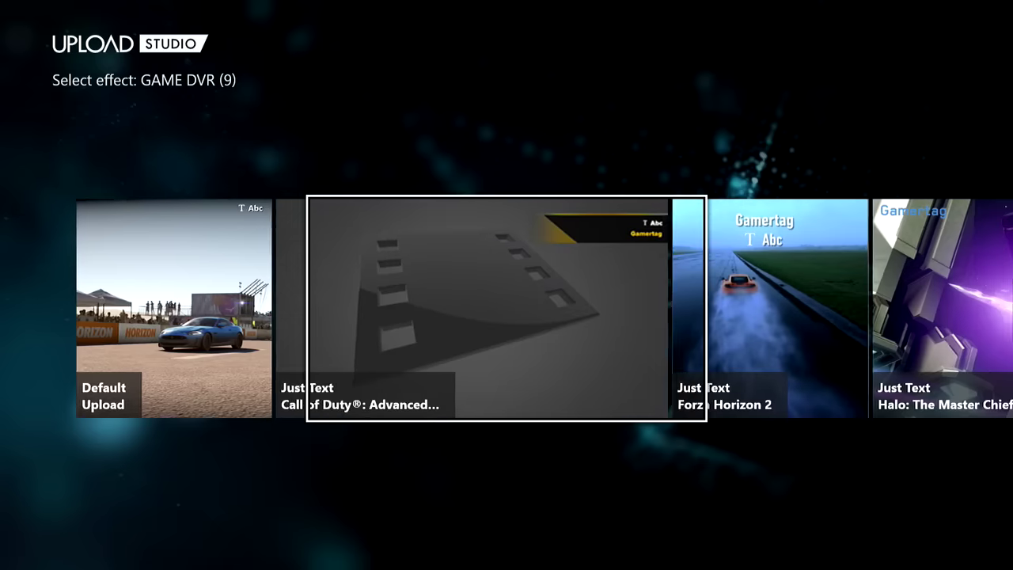
key(Return)
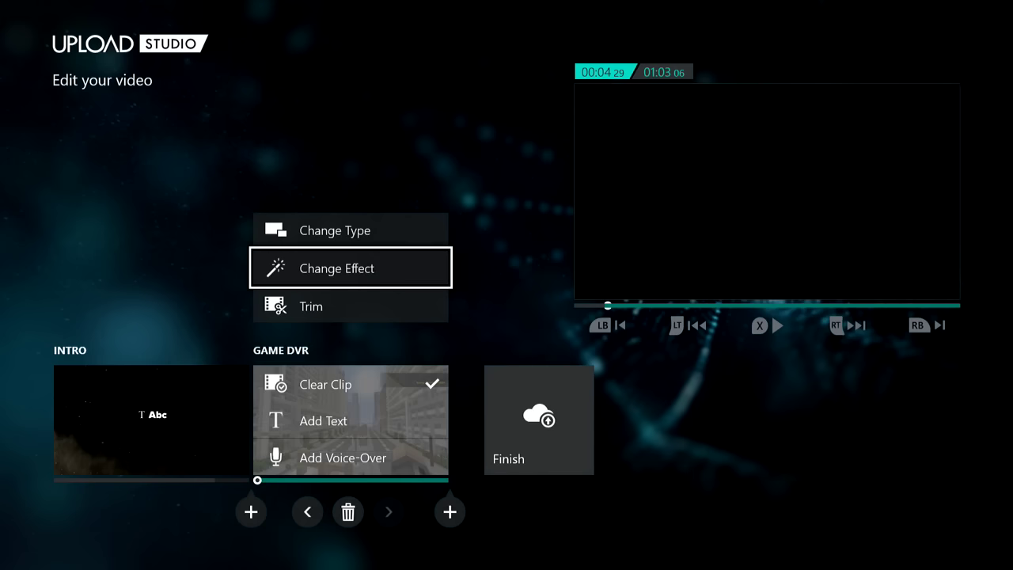
- Enter 'HAMMERZ' in capitals as the Minecraft clip's text overlay and confirm it
key(Down)
key(Down)
key(Down)
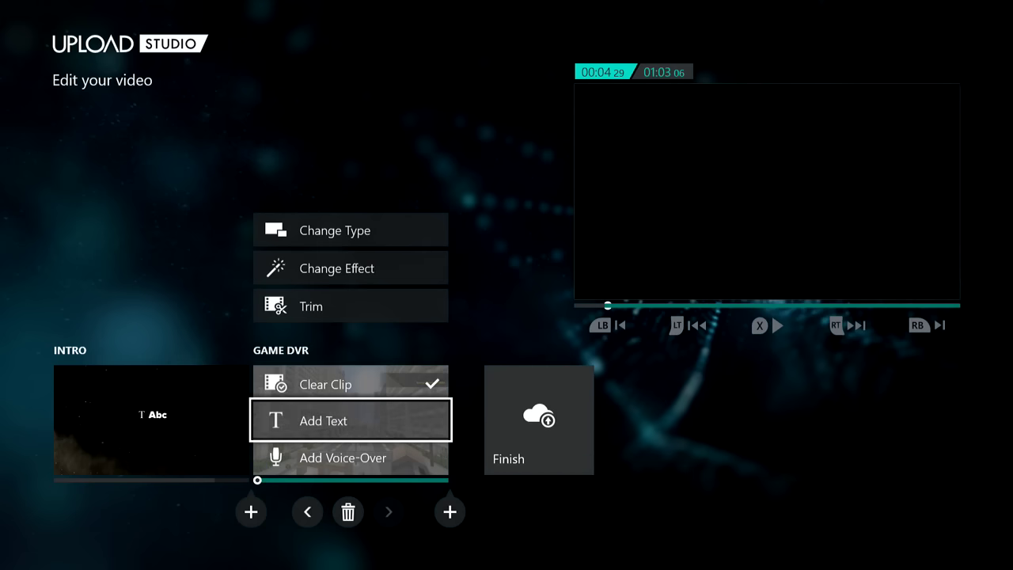
key(Return)
key(Right)
key(Right)
key(Left)
key(Left)
key(Left)
key(Down)
key(Right)
key(Caps_Lock)
key(Return)
key(Left)
key(Left)
key(Left)
key(Left)
key(Left)
key(Return)
key(Right)
key(Right)
key(Right)
key(Right)
key(Right)
key(Right)
key(Down)
key(Return)
key(Return)
key(Up)
key(Left)
key(Left)
key(Left)
key(Left)
key(Up)
key(Return)
key(Right)
key(Return)
key(Down)
key(Left)
key(Left)
key(Left)
key(Down)
key(Return)
key(Right)
key(Right)
key(Return)
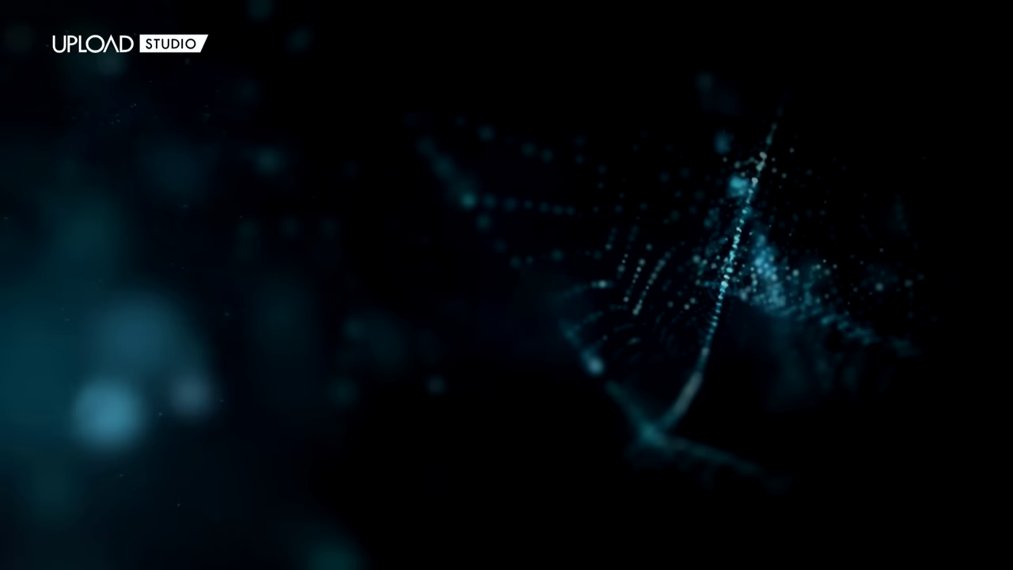
key(Up)
key(Up)
key(Down)
key(Down)
key(Down)
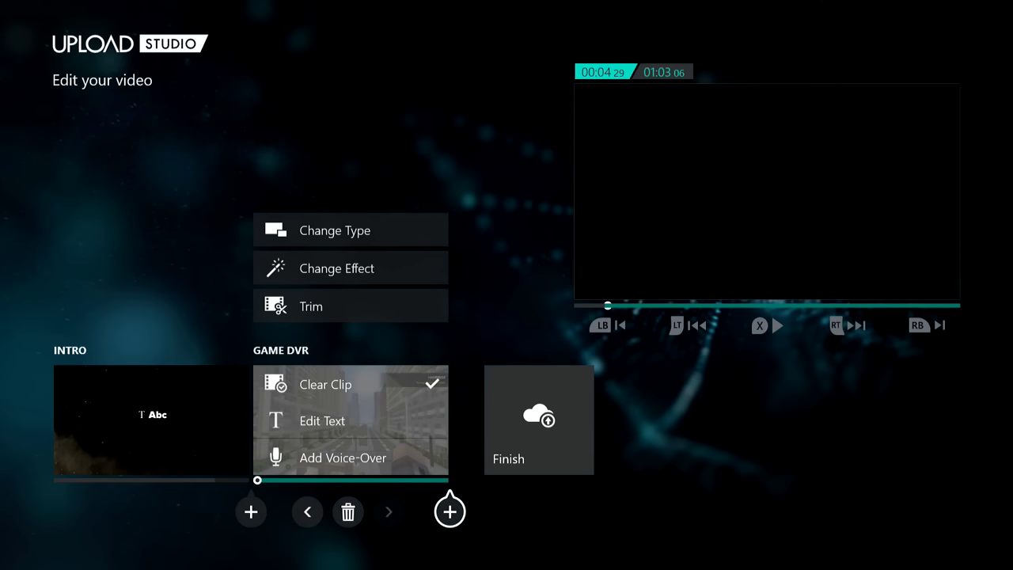
- Add a new segment after the Minecraft clip and set its type to TRANSITION
key(Return)
key(Up)
key(Up)
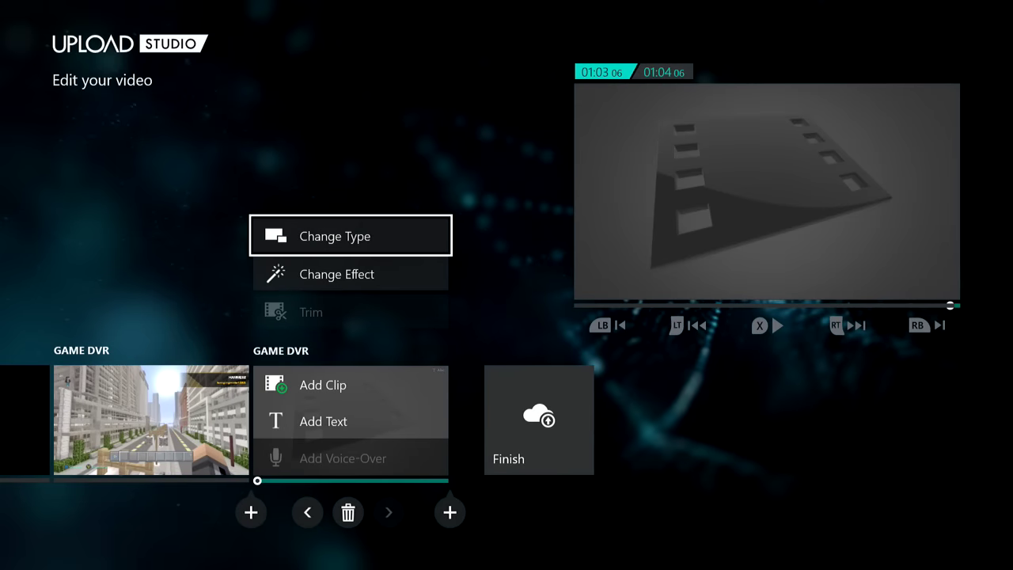
key(Return)
key(Left)
key(Left)
key(Return)
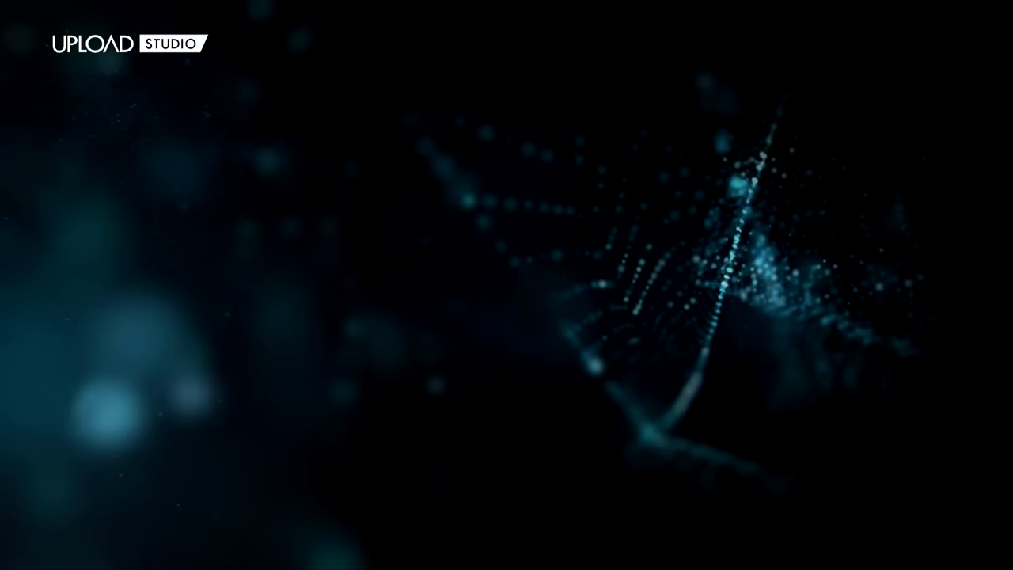
key(Left)
key(Return)
key(Escape)
key(Right)
- Browse the transition effects and apply KABOOM! to the new transition
key(Return)
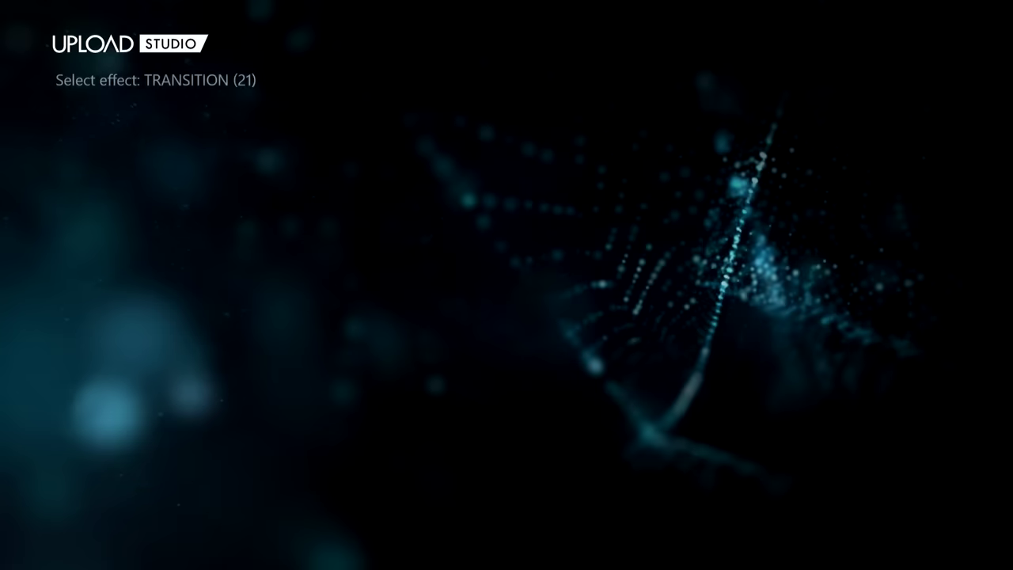
key(Right)
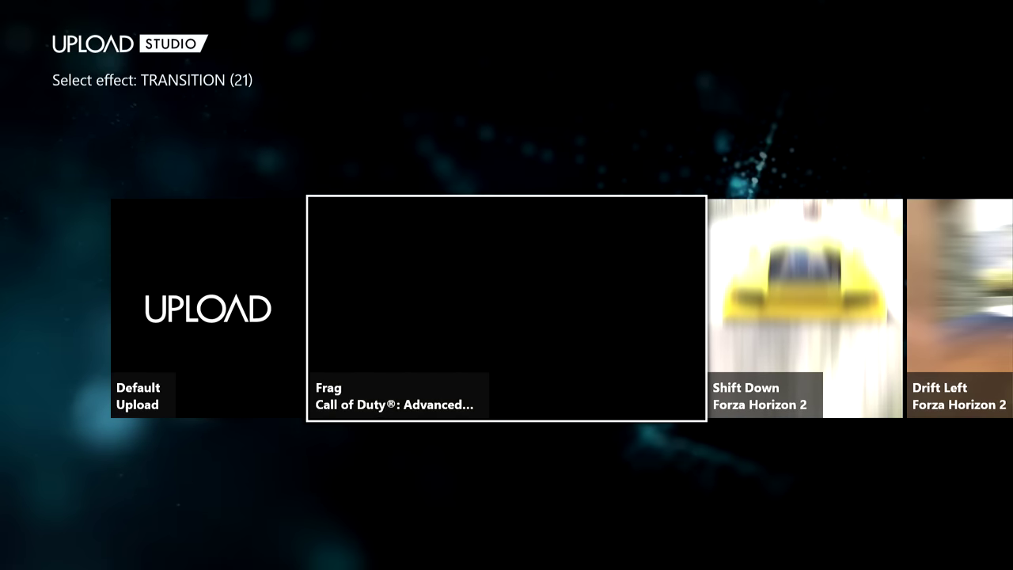
key(Right)
key(Right)
key(Right)
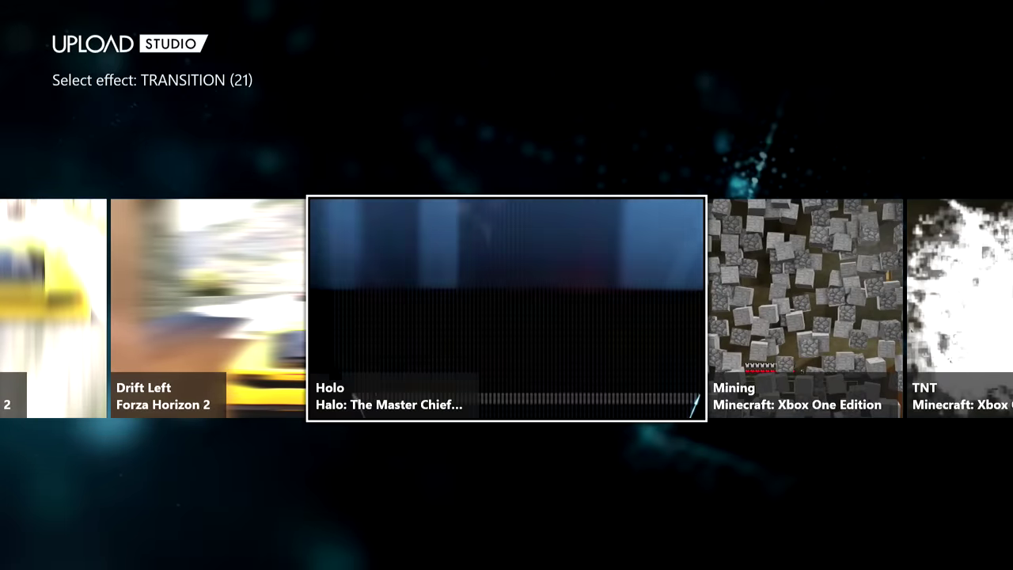
key(Right)
key(Right)
key(Right)
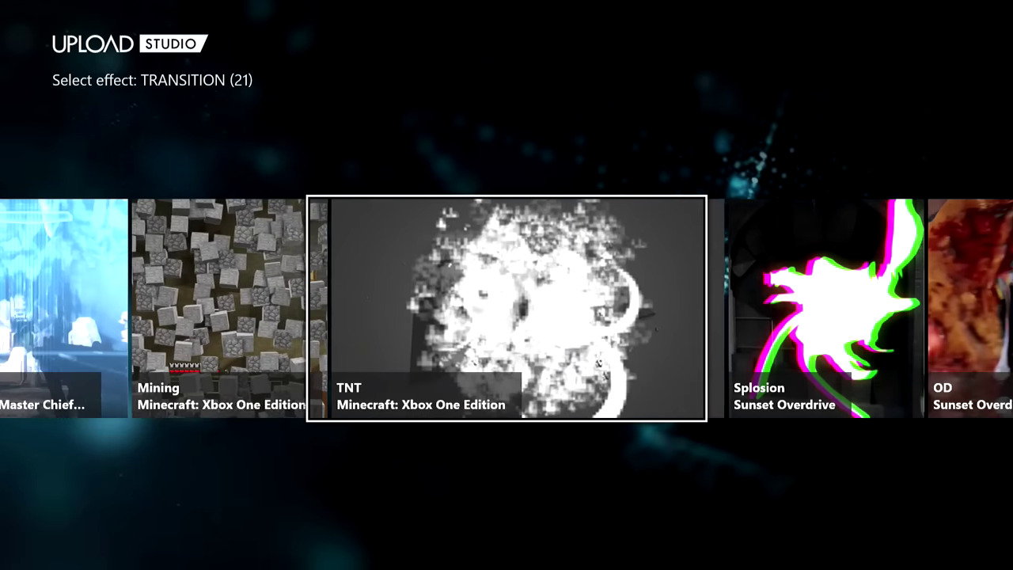
key(Right)
key(Right)
key(Right)
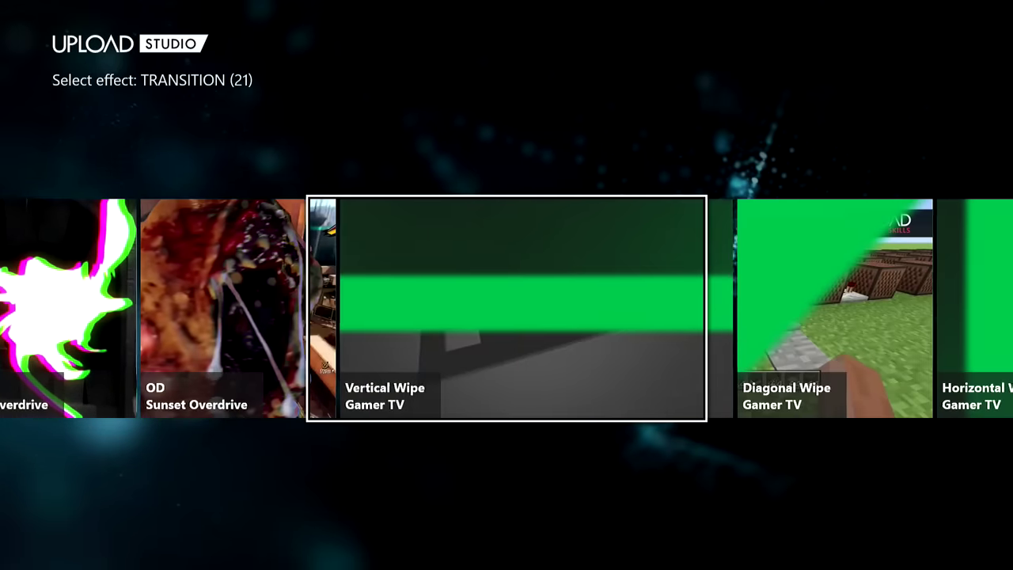
key(Right)
key(Right)
key(Right)
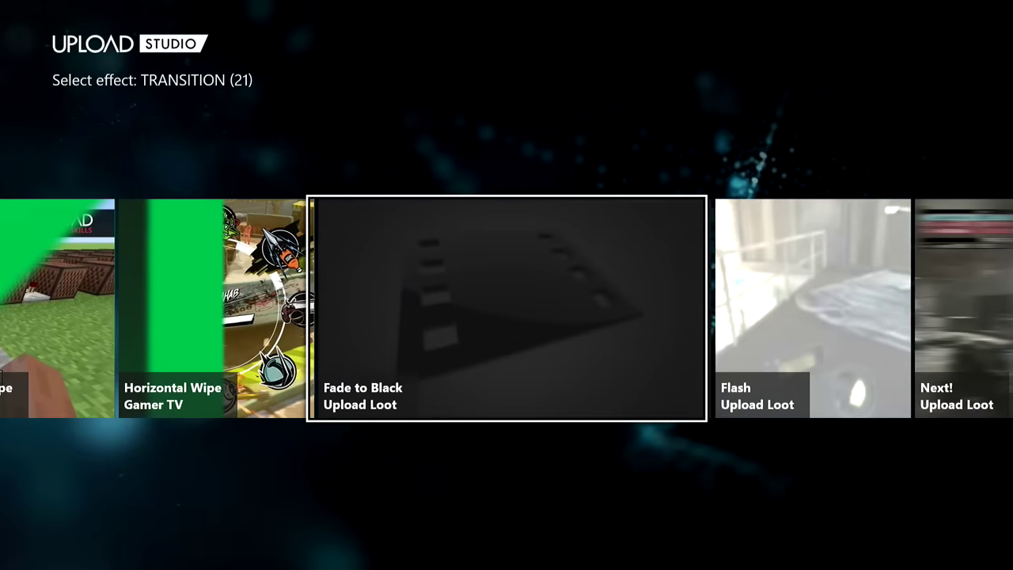
key(Right)
key(Right)
key(Right)
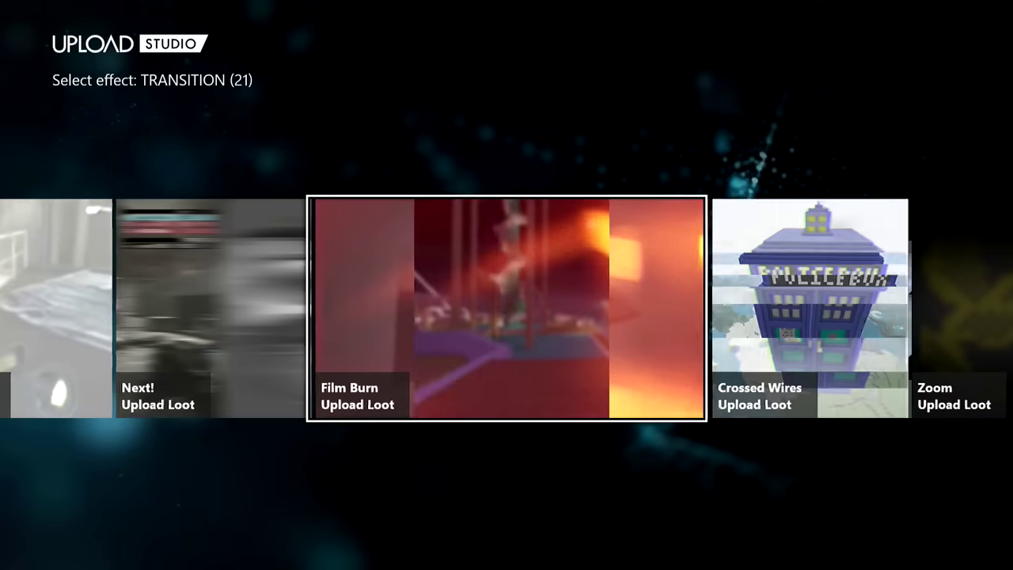
key(Right)
key(Right)
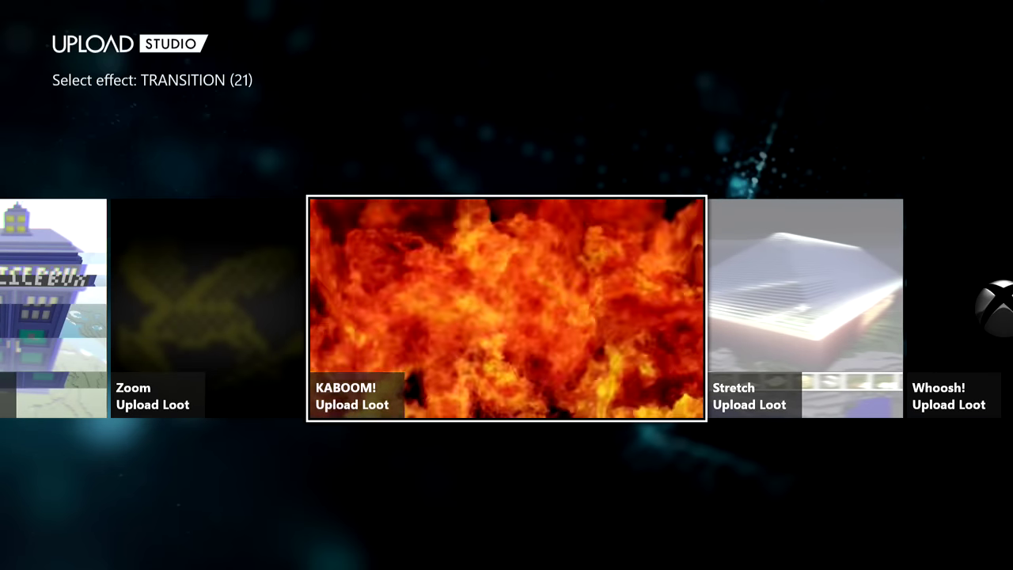
key(Return)
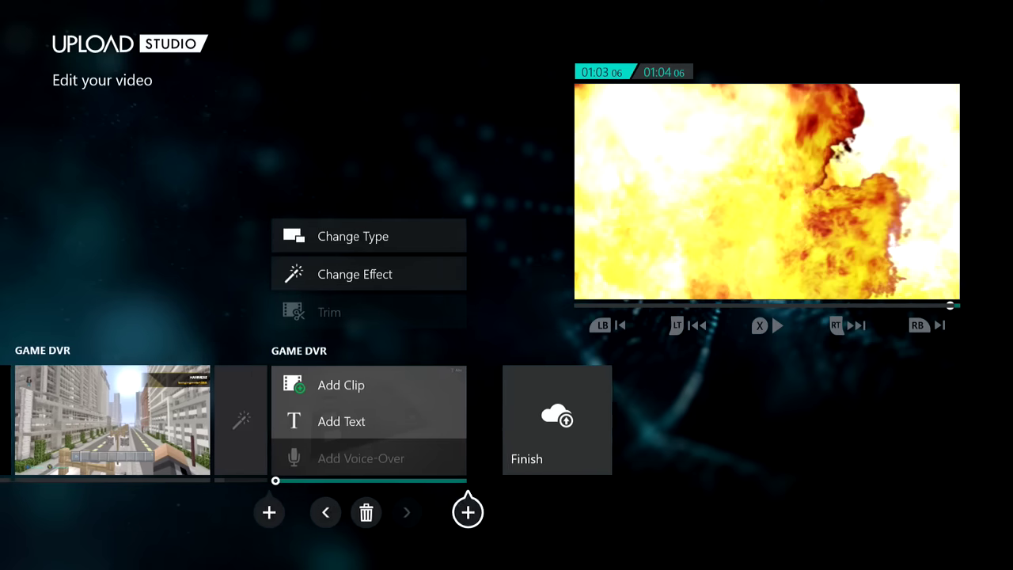
- Fill the empty Game DVR slot with the 00:48 Minecraft clip, making the video 01:51
key(Up)
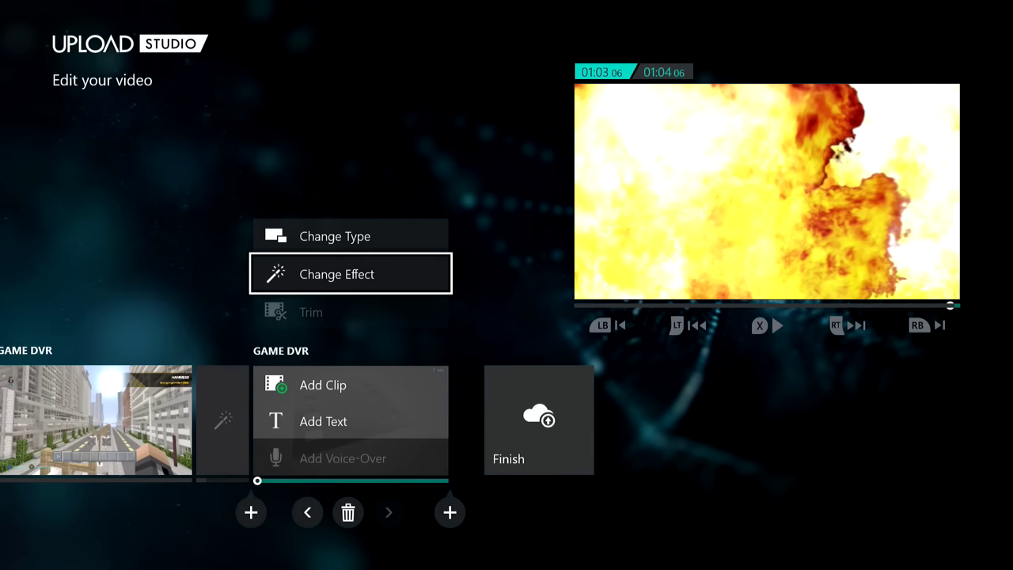
key(Down)
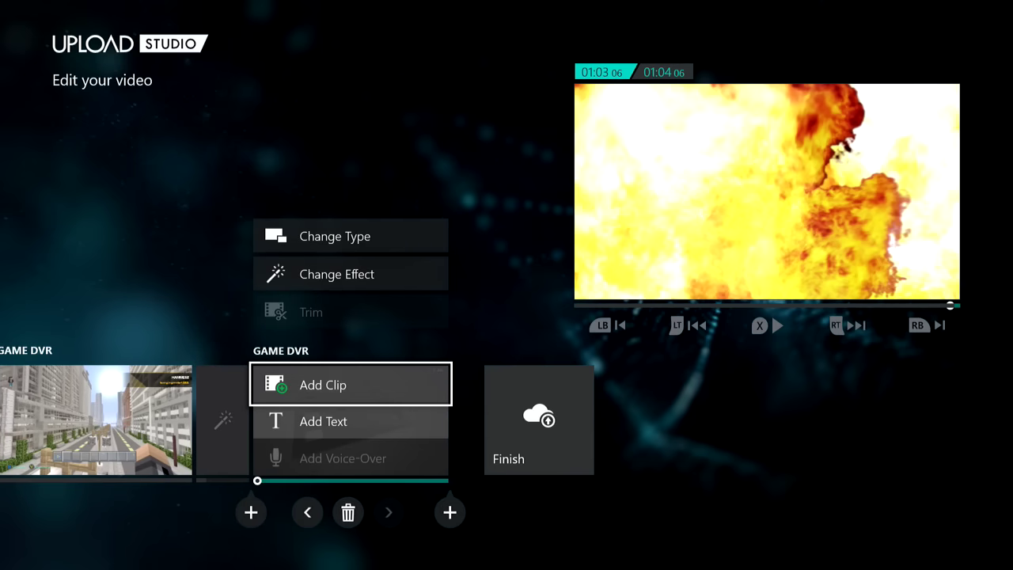
key(Return)
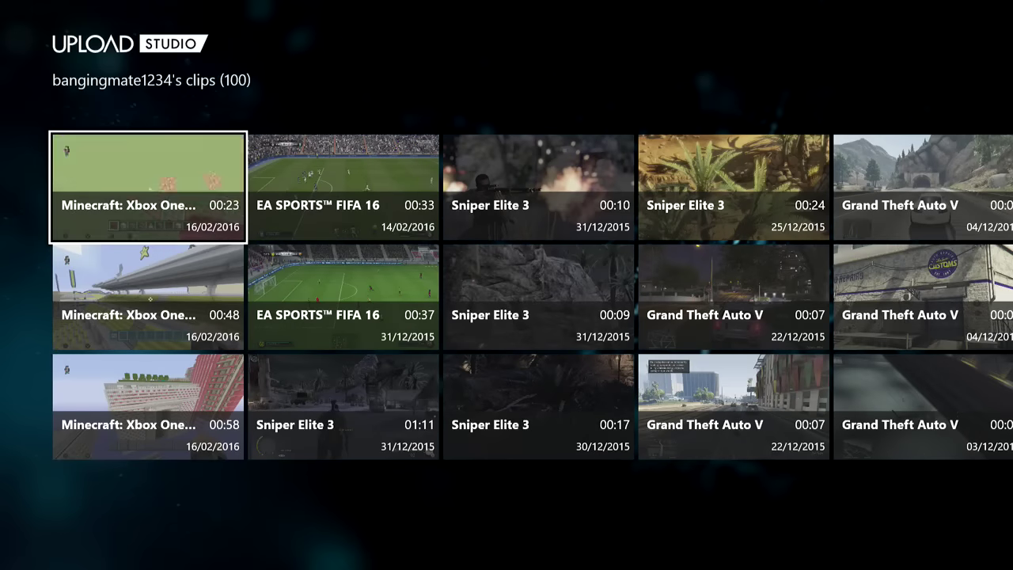
key(Down)
key(Return)
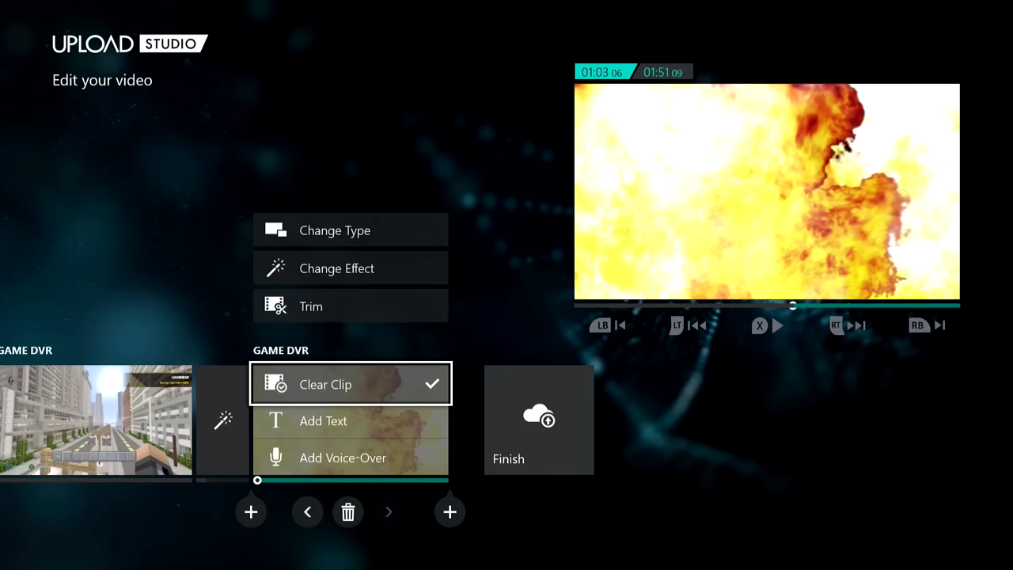
key(Down)
key(Down)
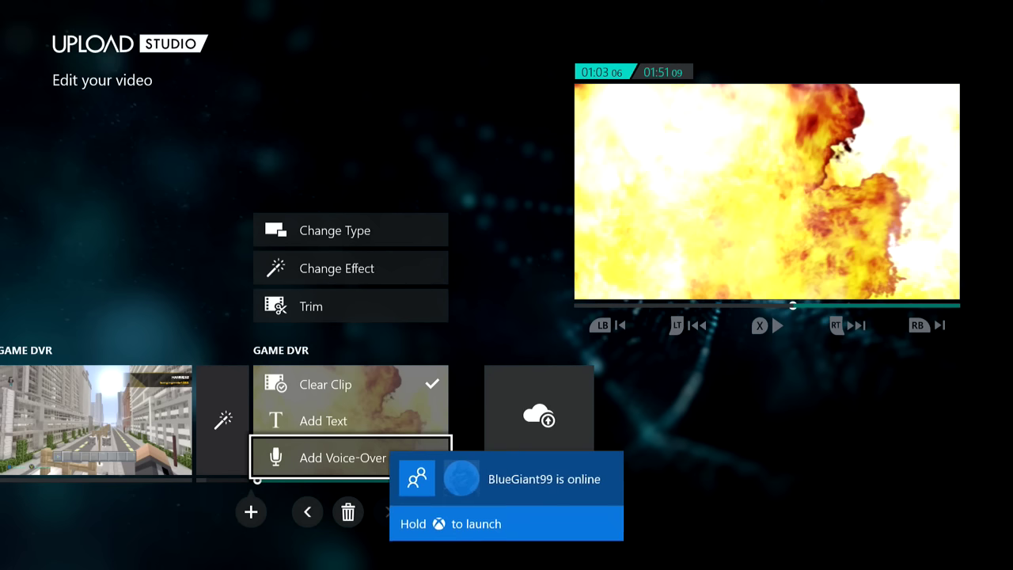
- Add a voice-over to the fire clip, recording speech from start to stop
key(Return)
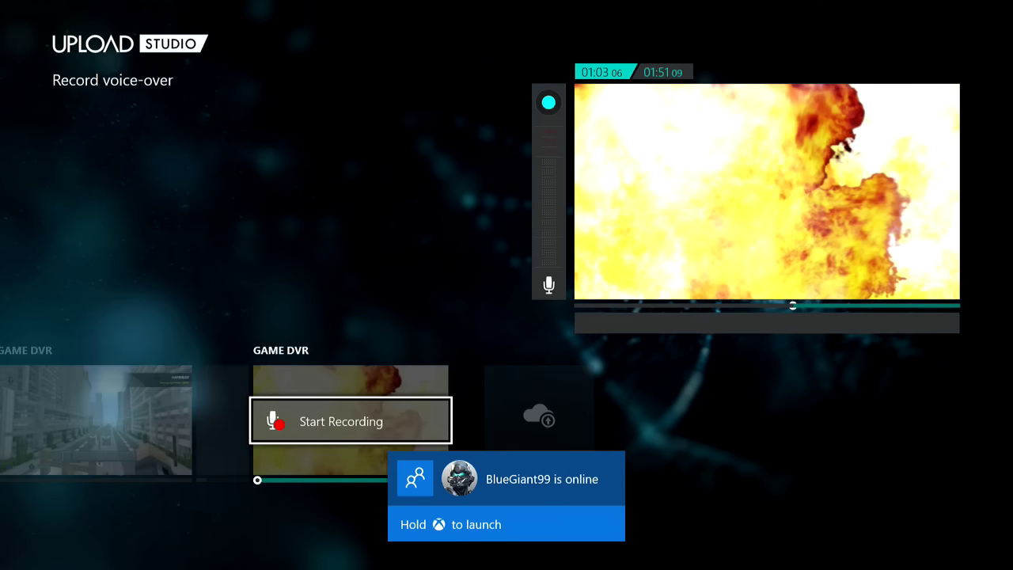
key(Return)
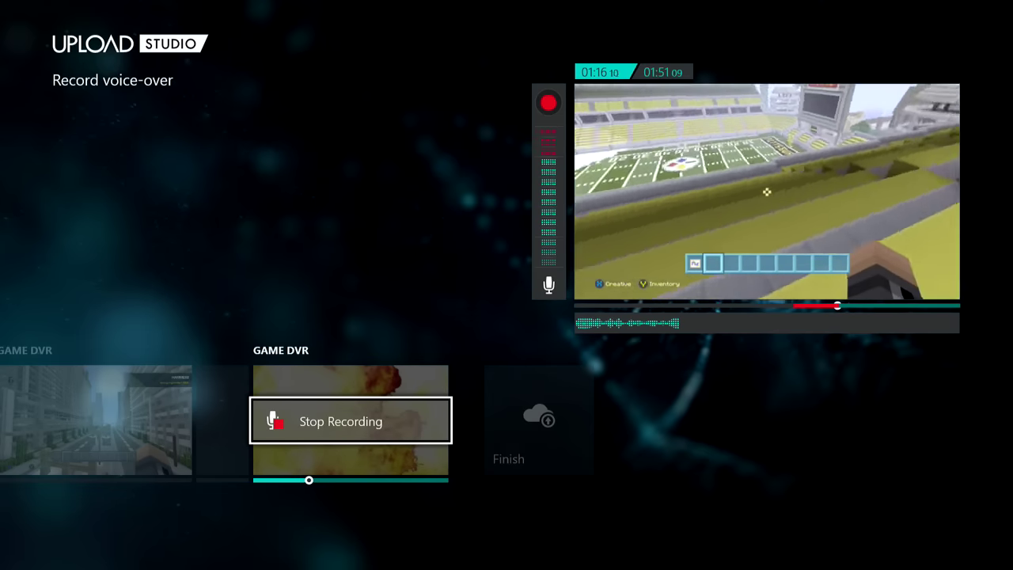
key(Return)
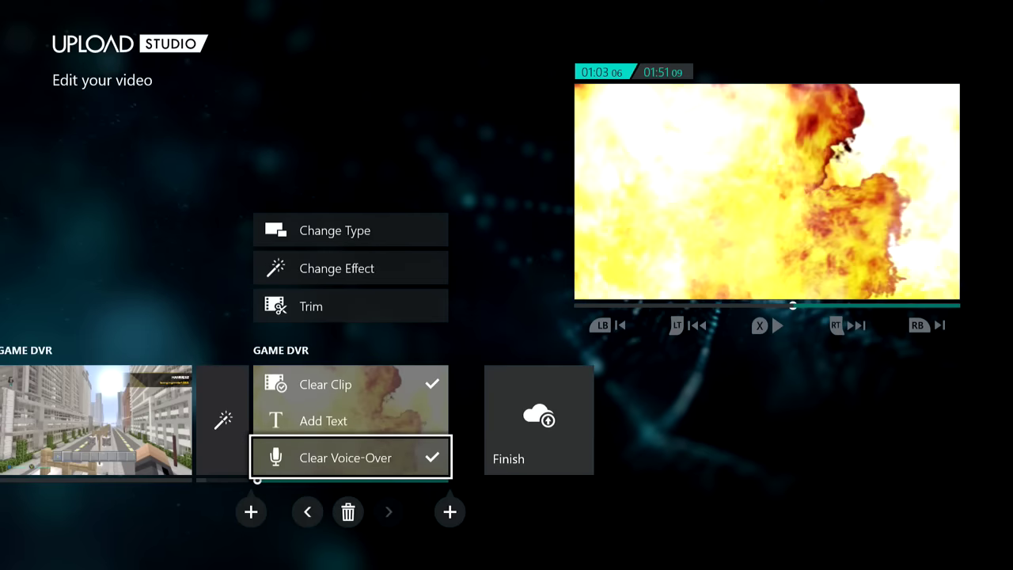
key(Down)
- Insert a blank clip slot after the fire clip and select it, making the video 01:52
key(Right)
key(Up)
key(Up)
key(Up)
key(Down)
key(Down)
key(Down)
key(Right)
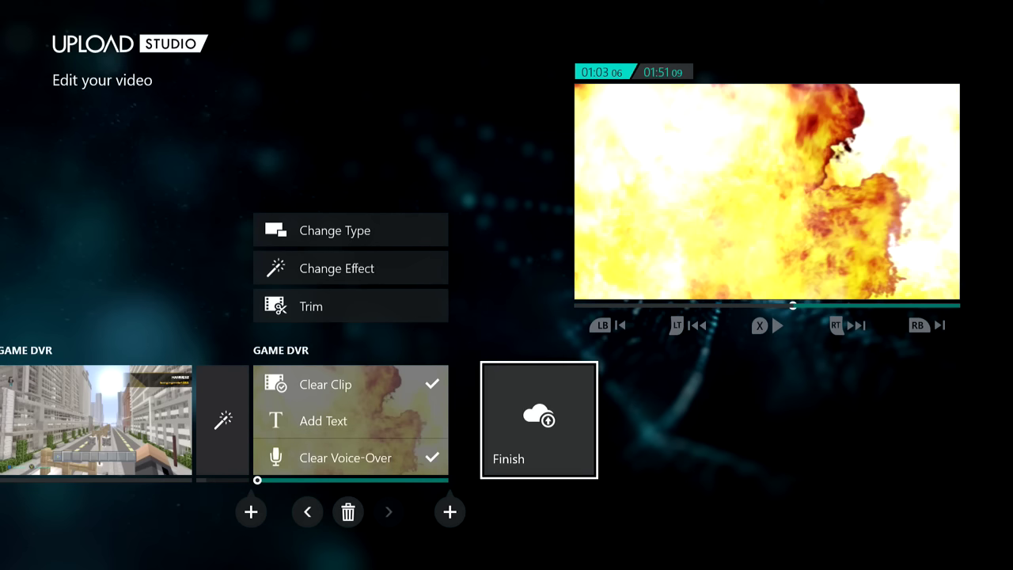
key(Return)
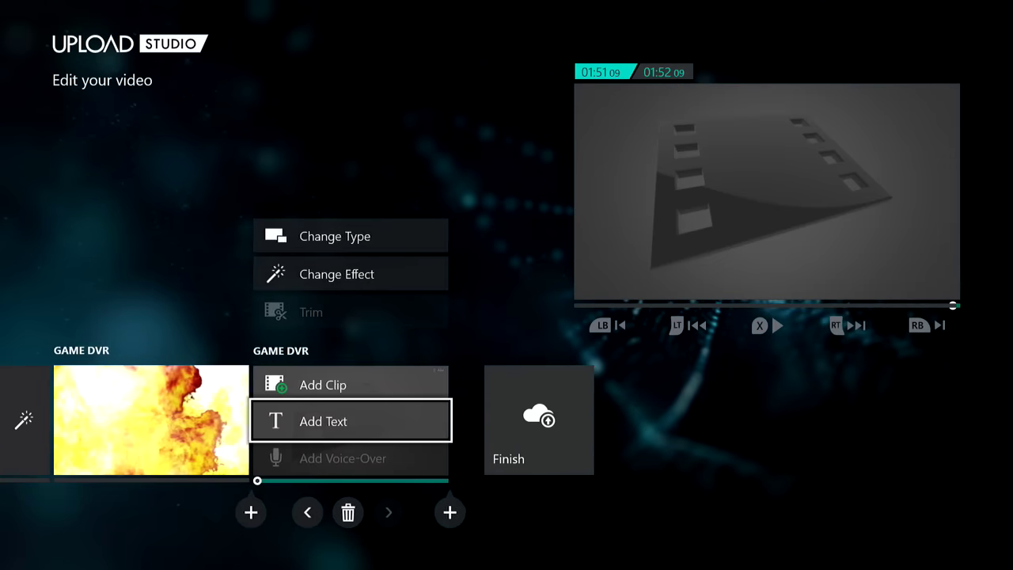
key(Up)
key(Up)
key(Down)
key(Down)
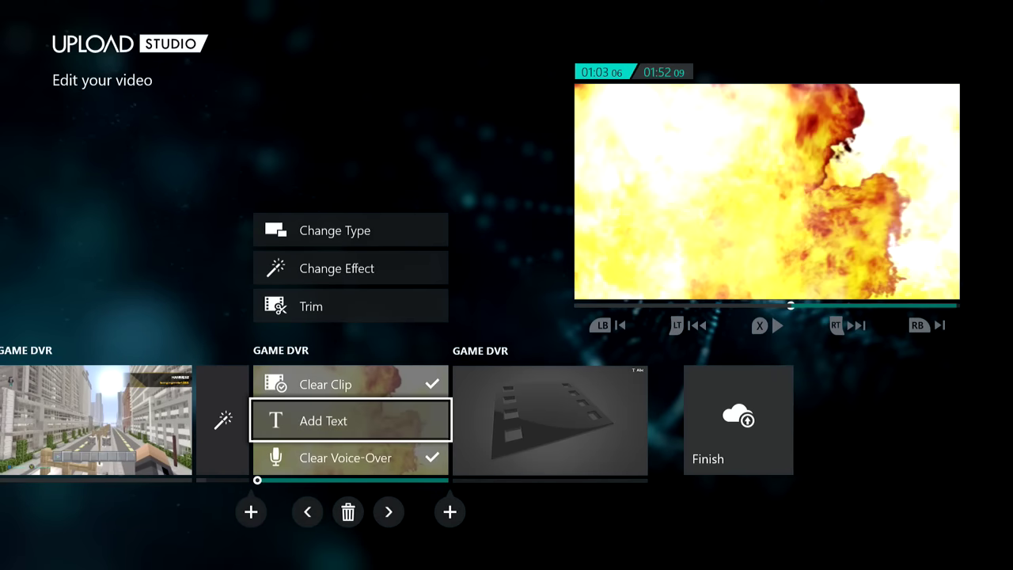
key(Left)
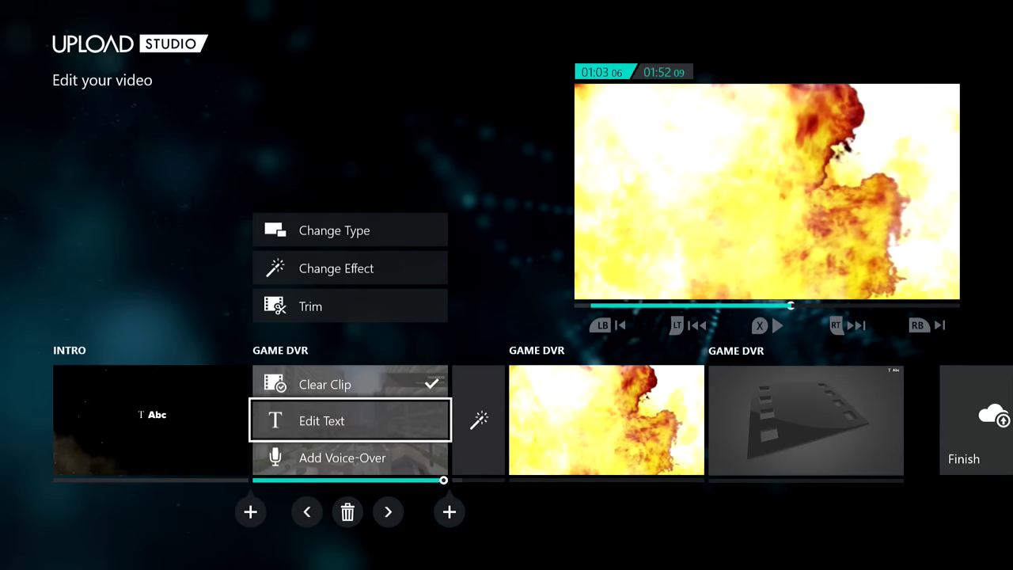
key(Right)
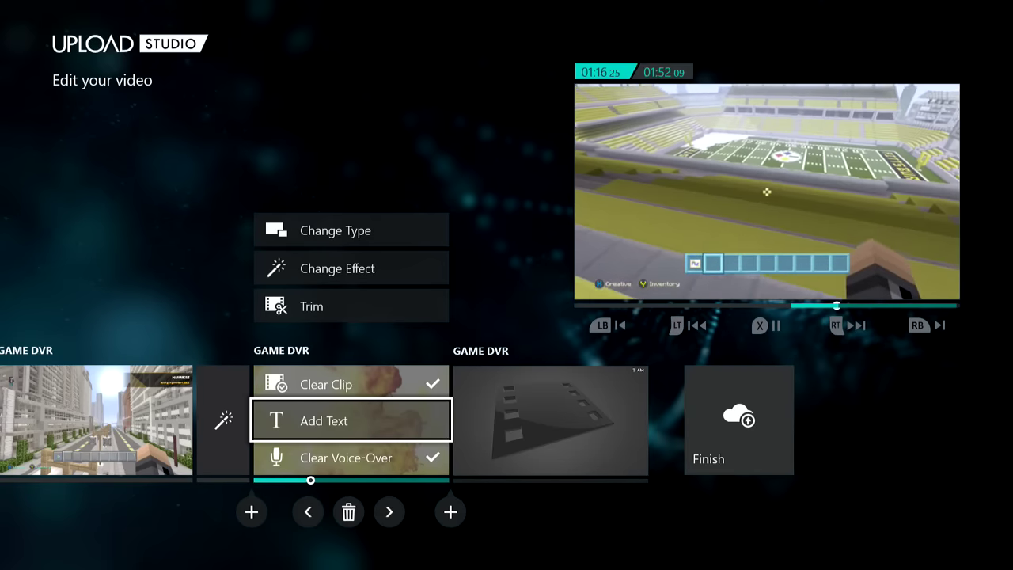
key(Right)
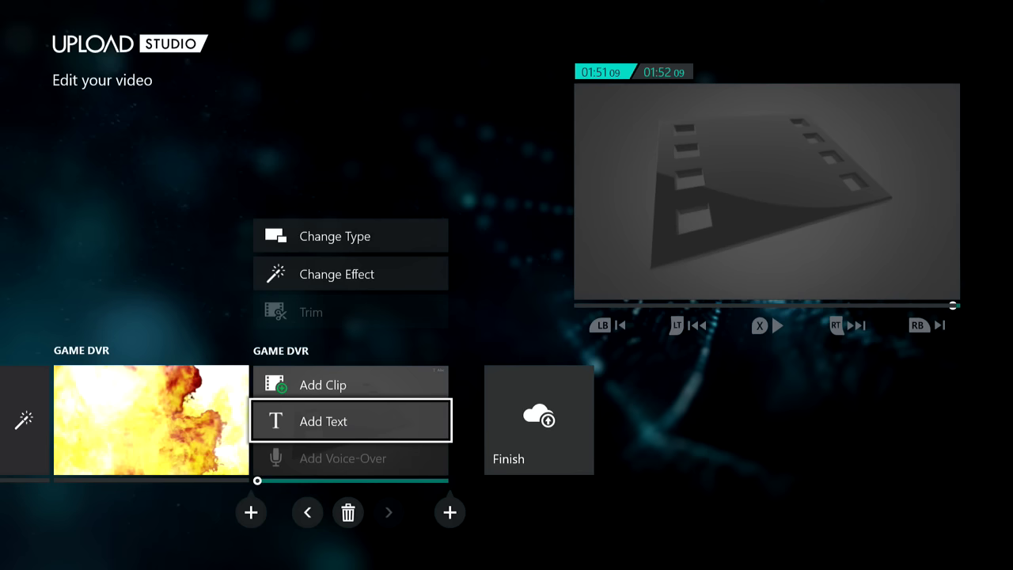
- Change the empty slot's type to Transition and apply the Holo effect
key(Up)
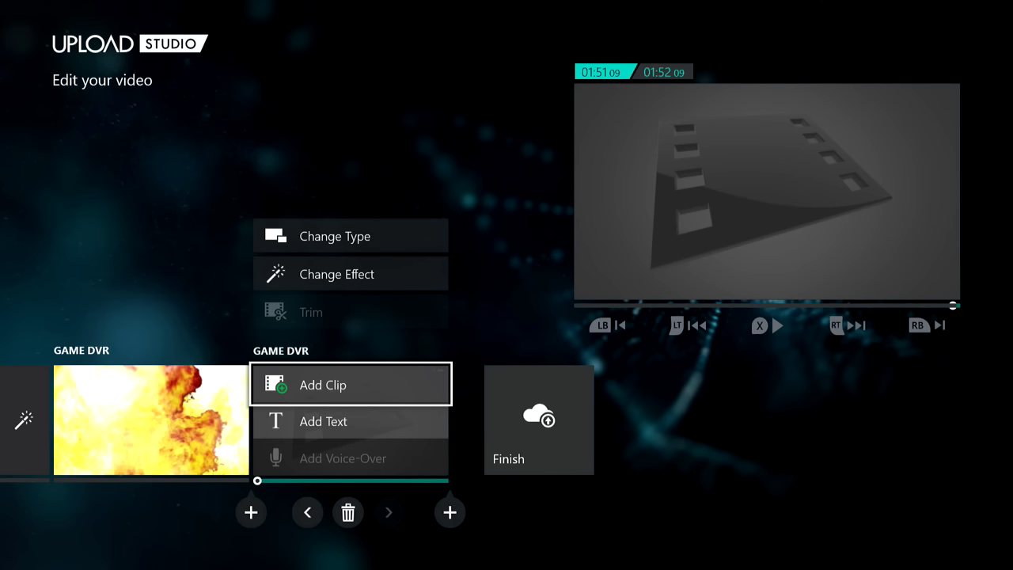
key(Up)
key(Up)
key(Return)
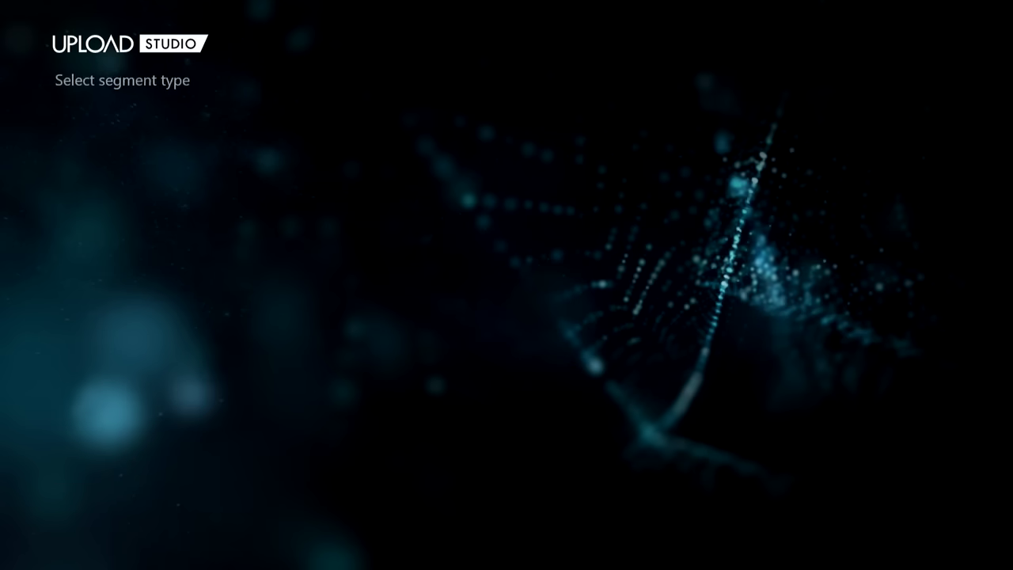
key(Left)
key(Left)
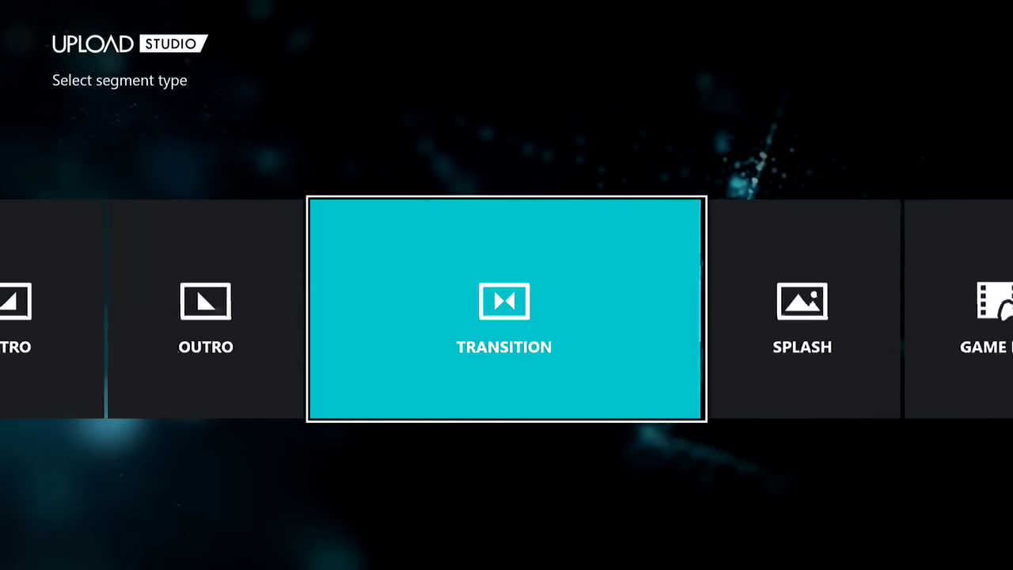
key(Return)
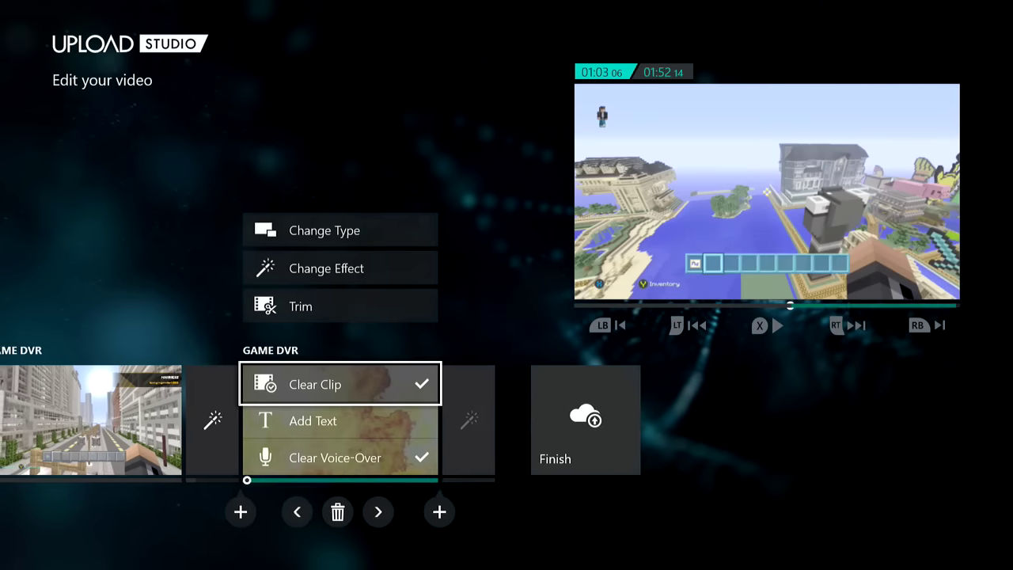
key(Return)
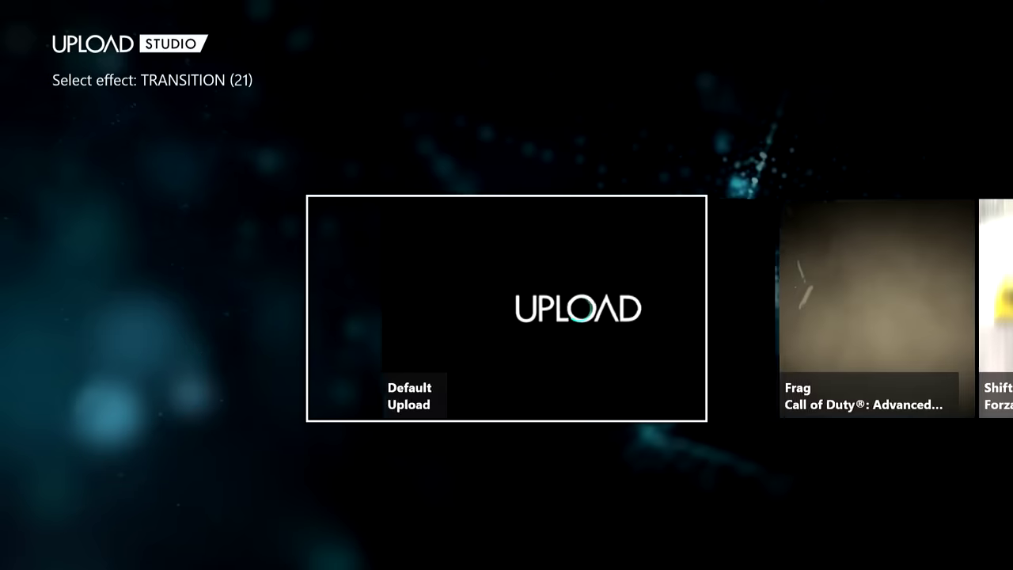
key(Right)
key(Right)
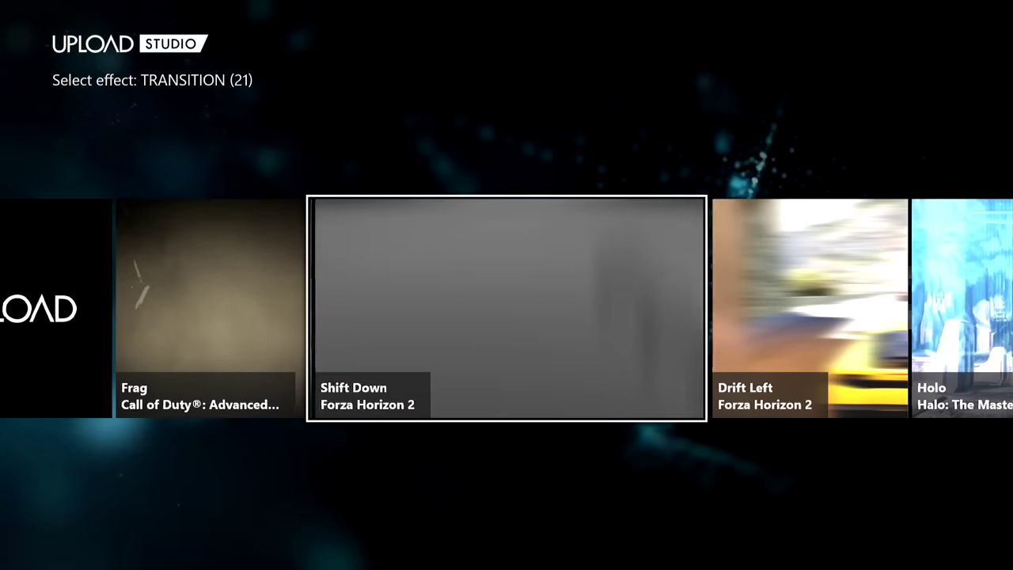
key(Right)
key(Right)
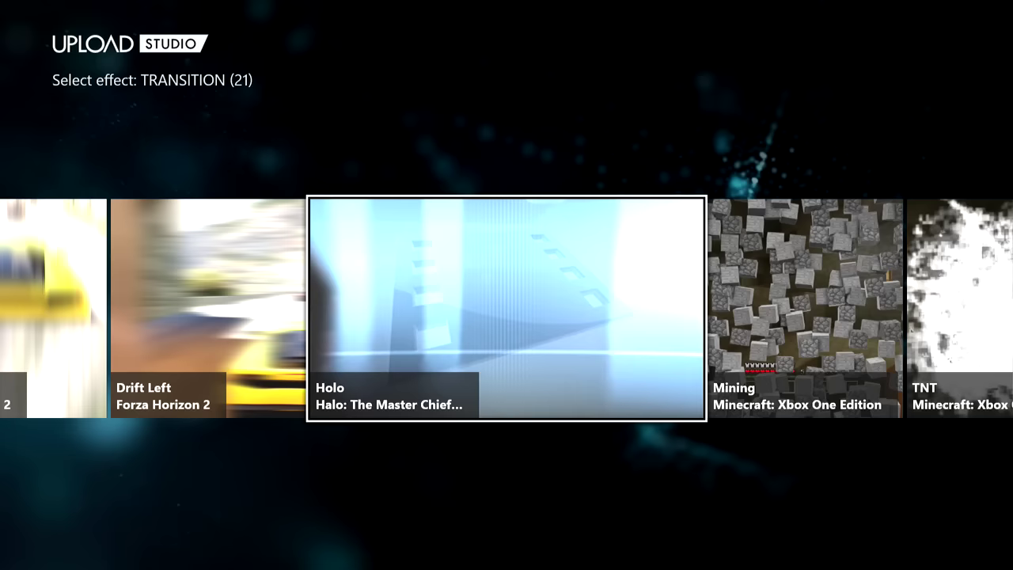
key(Return)
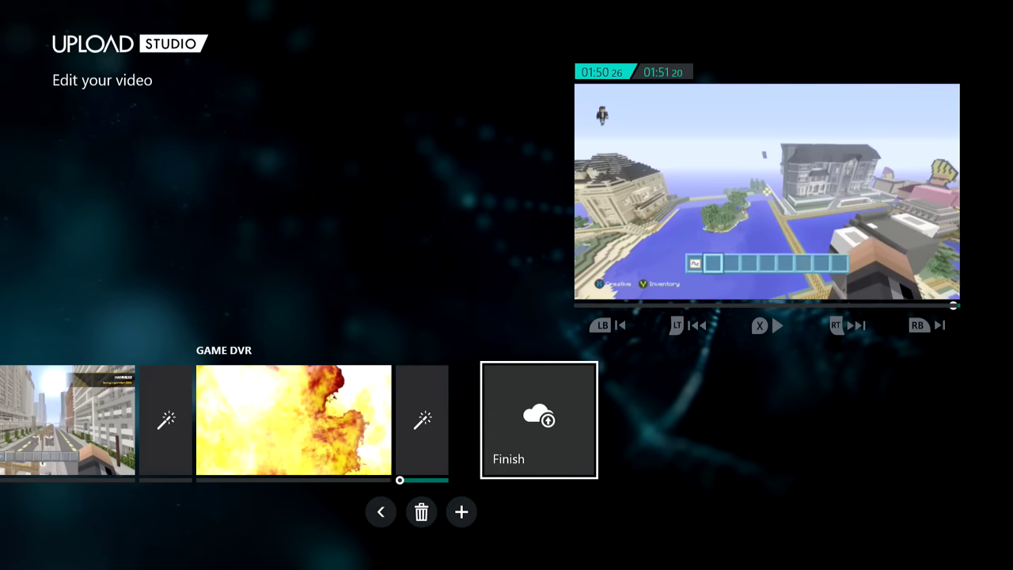
- Put the 00:23 Minecraft clip from 16/02/2016 into the empty slot after the transition
key(Return)
key(Up)
key(Escape)
key(Return)
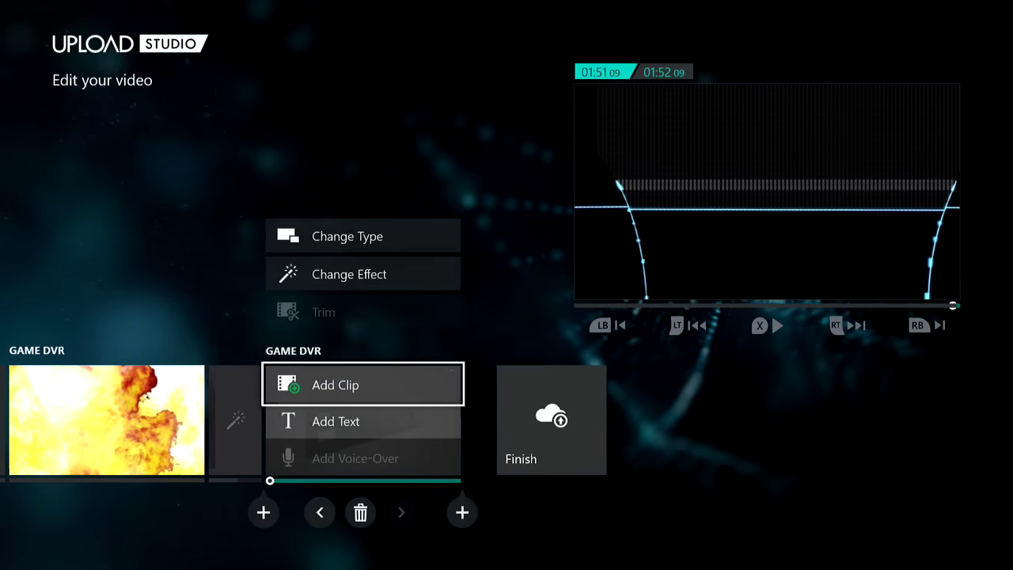
key(Return)
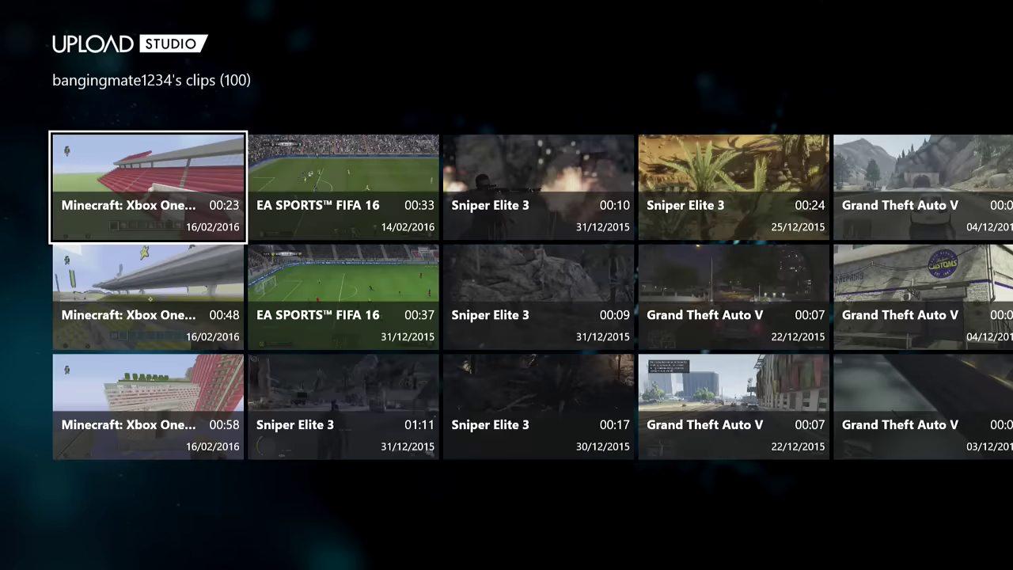
key(Return)
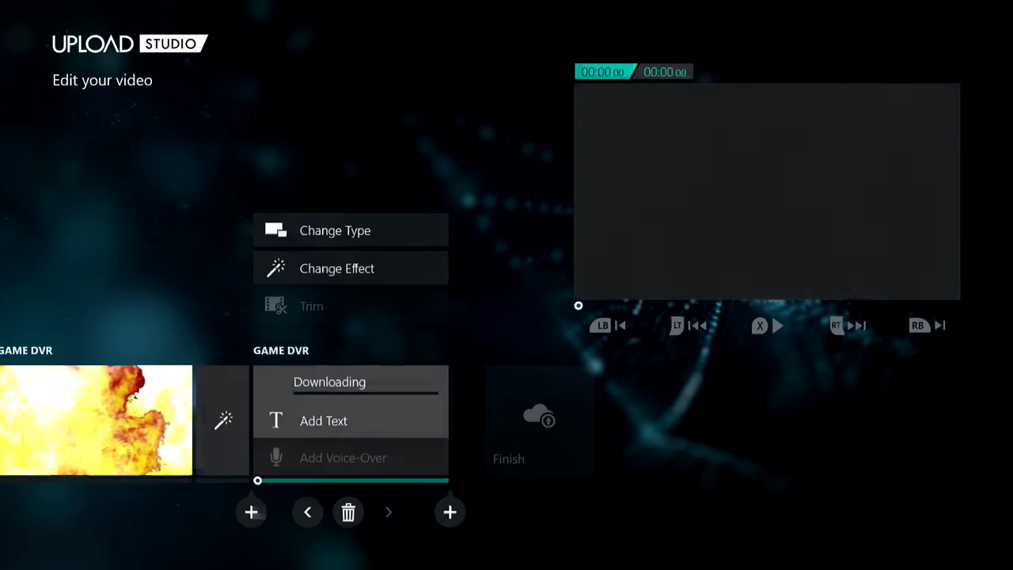
- Apply a Just Text effect to the newly added Minecraft clip
key(Down)
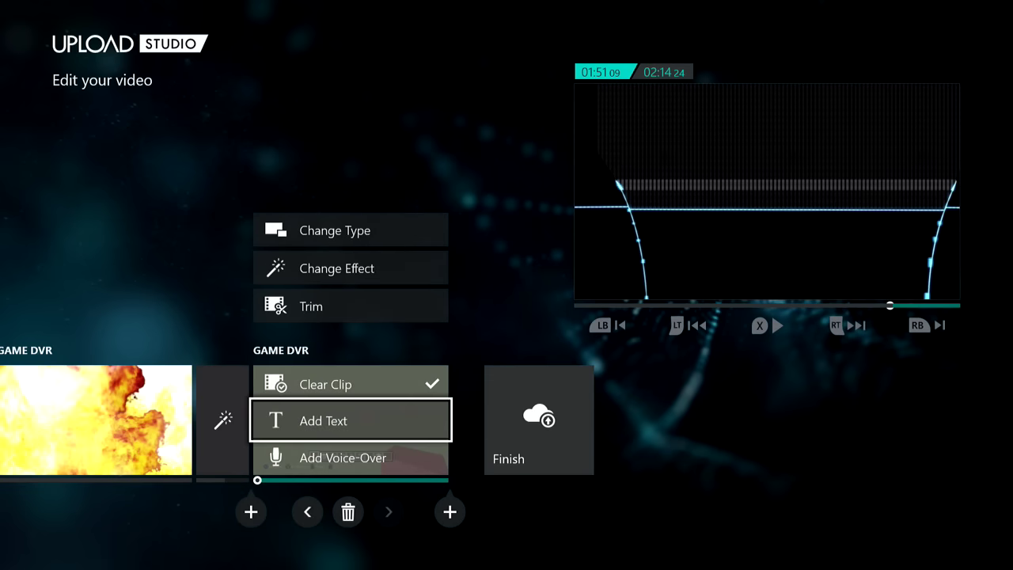
key(Up)
key(Up)
key(Up)
key(Return)
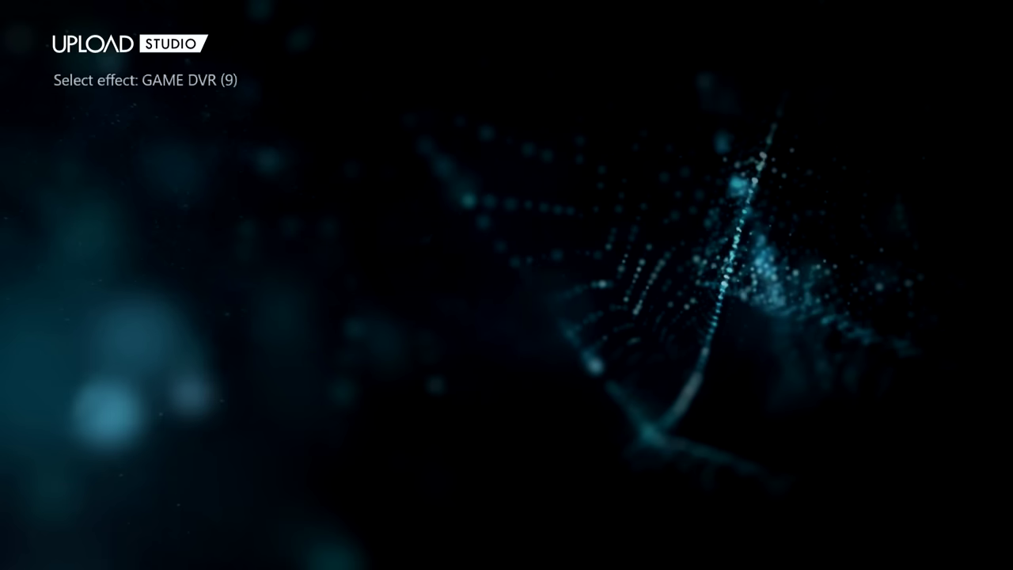
key(Right)
key(Right)
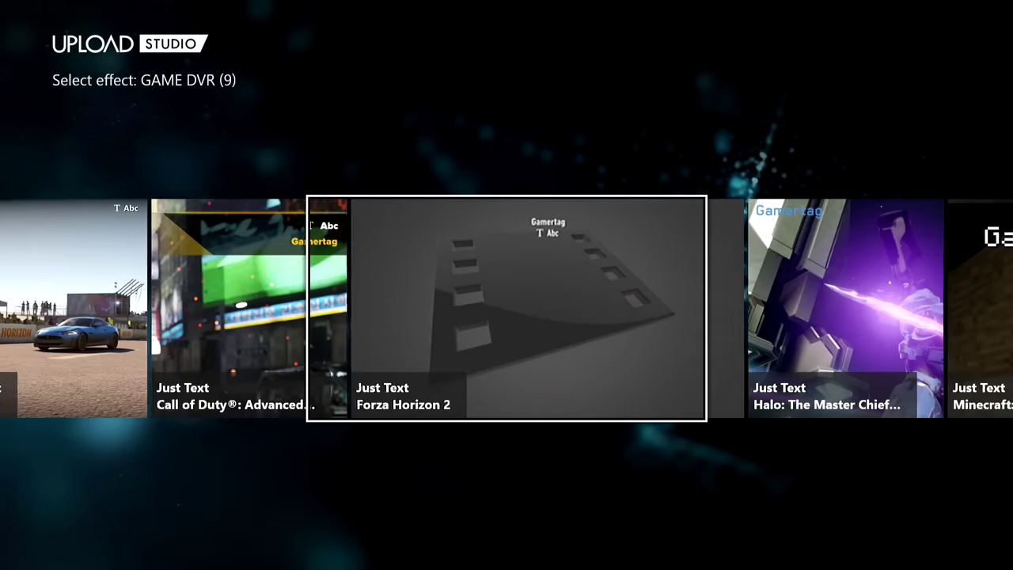
key(Right)
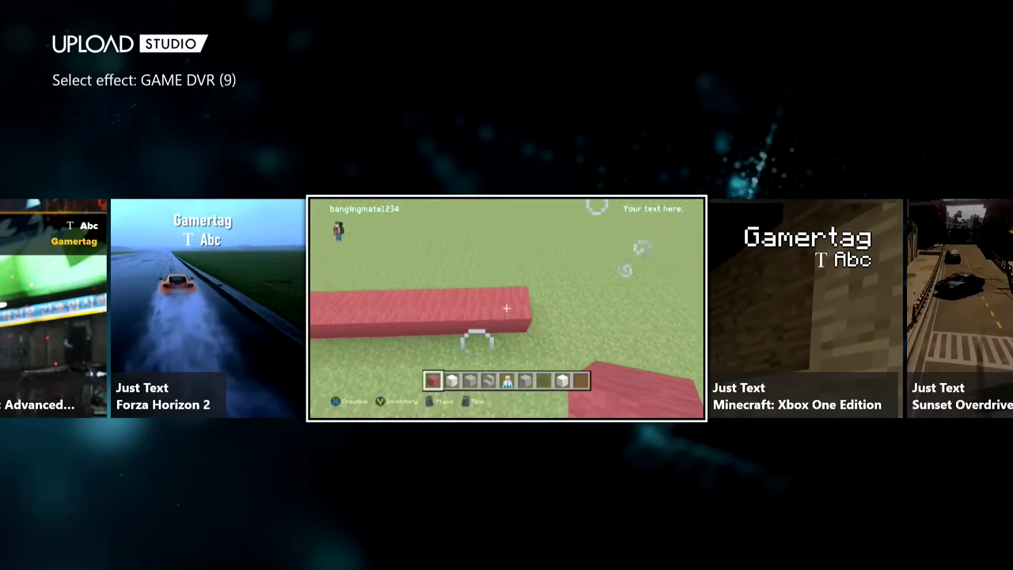
key(Return)
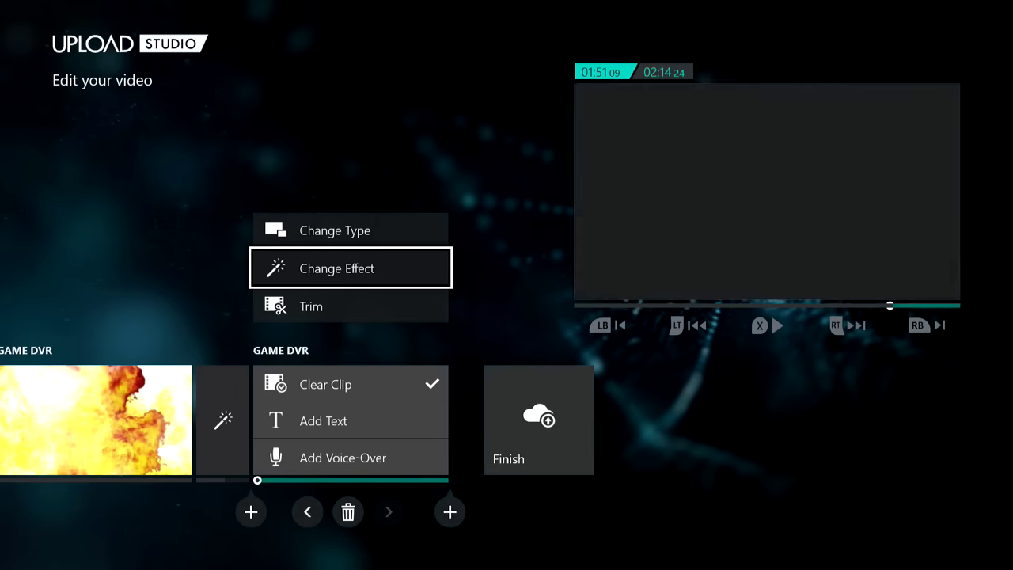
- Enter HAMMERZ as the clip's text overlay
key(Down)
key(Down)
key(Down)
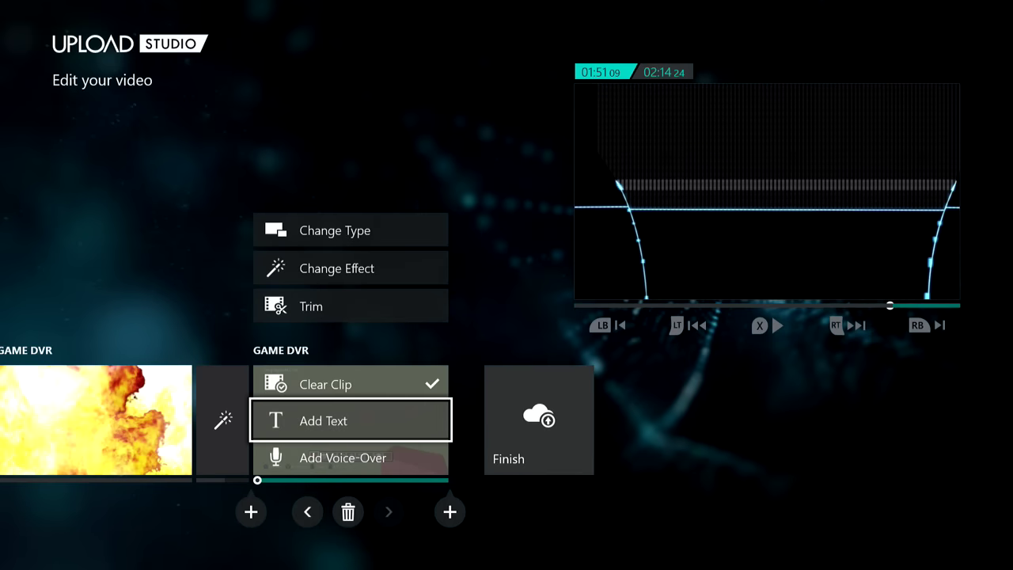
key(Return)
text(H)
key(Left)
key(Left)
key(Left)
key(Left)
key(Left)
text(A)
key(Right)
key(Right)
key(Right)
key(Right)
key(Right)
key(Right)
key(Down)
text(MM)
key(Up)
key(Left)
key(Left)
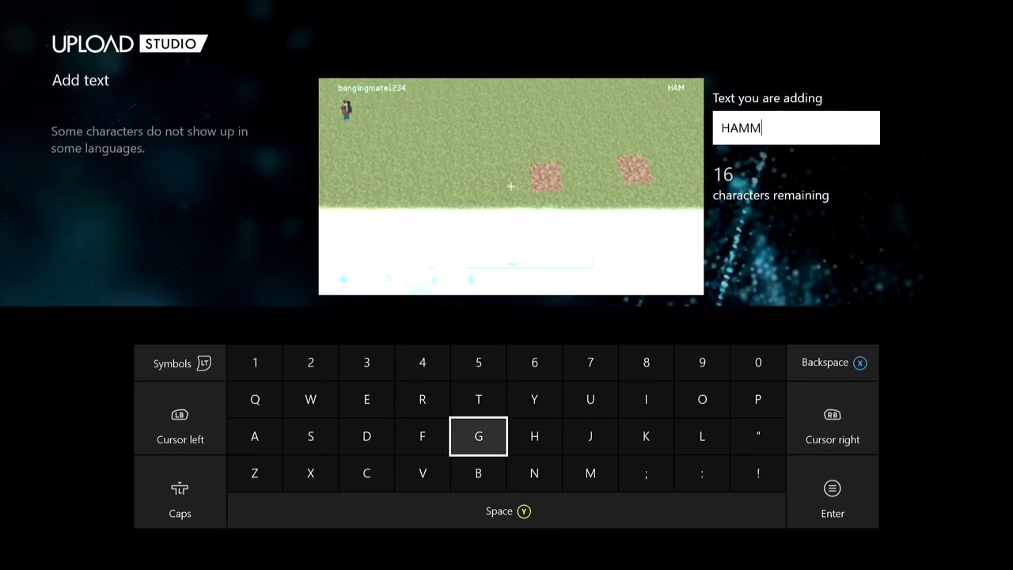
key(Left)
key(Left)
key(Up)
text(E)
key(Right)
text(R)
key(Down)
key(Left)
key(Left)
key(Left)
key(Down)
text(Z)
key(Right)
key(Return)
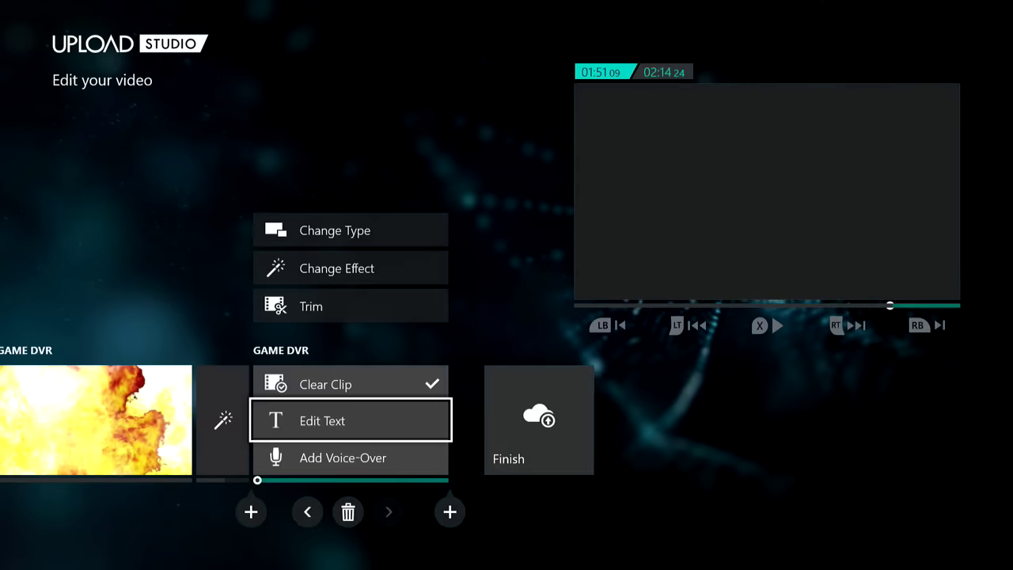
key(Down)
key(Down)
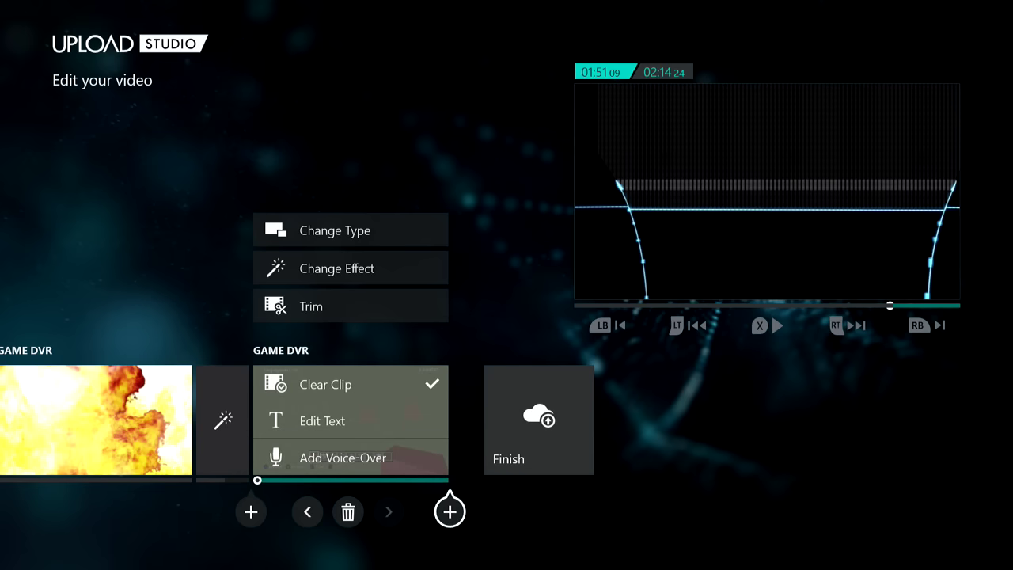
- Insert another empty clip slot at the end of the timeline, making the video 02:15
key(Return)
key(Up)
key(Left)
key(Left)
key(Left)
key(Left)
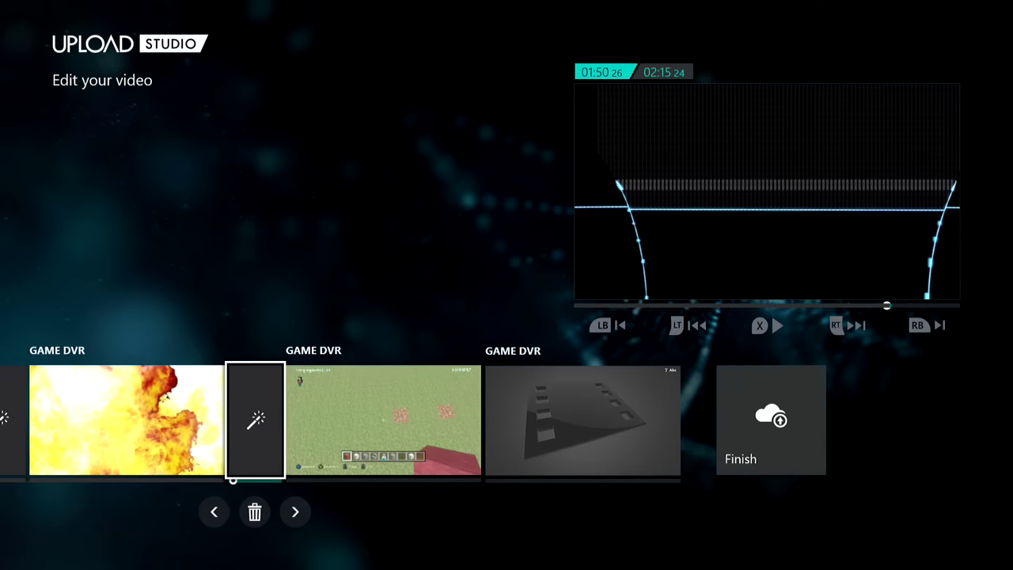
key(Down)
key(Down)
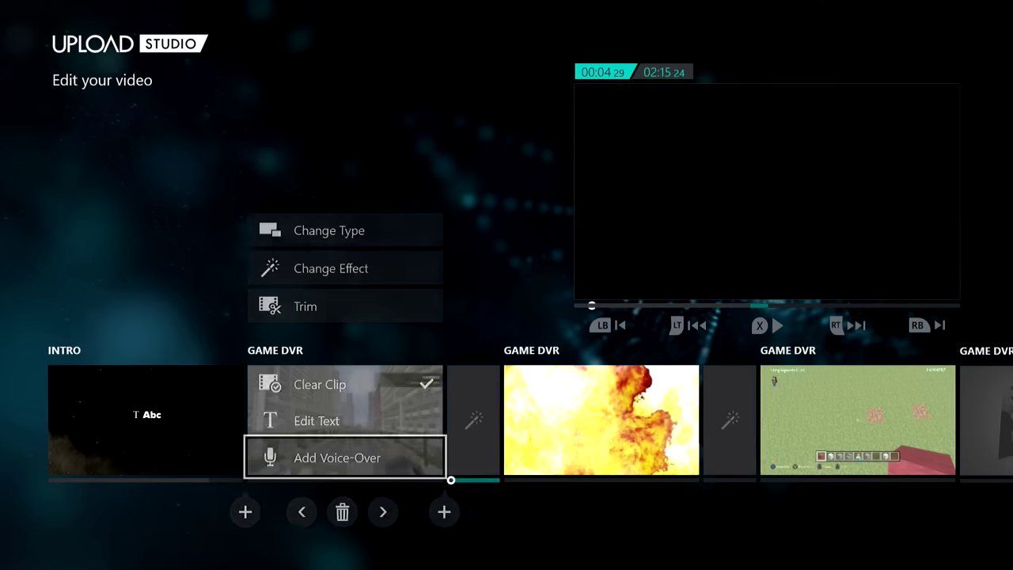
key(Right)
key(Right)
key(Right)
key(Right)
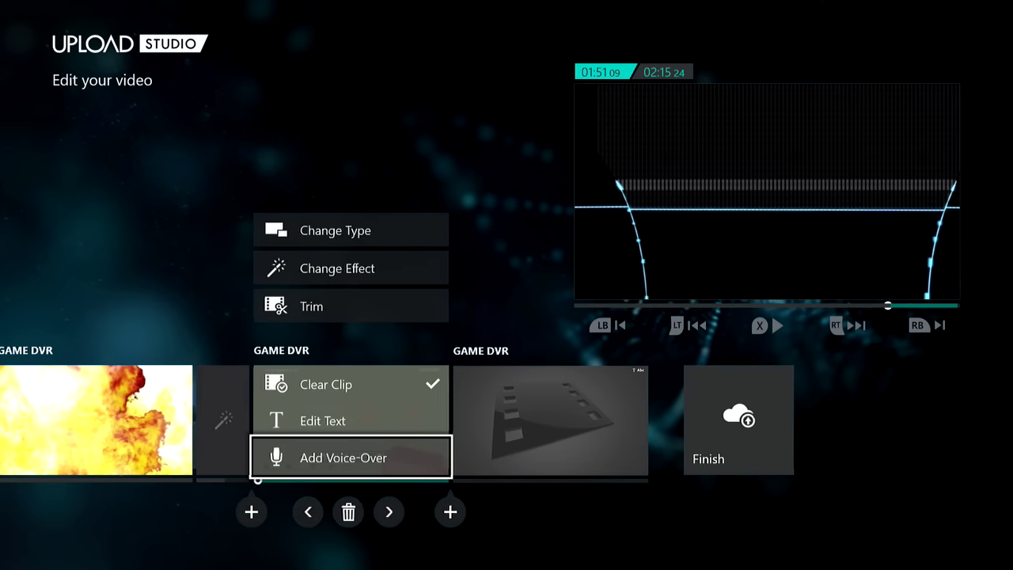
- Move past the green clip to the last Game DVR slot and highlight Change Type
key(Left)
key(Right)
key(Return)
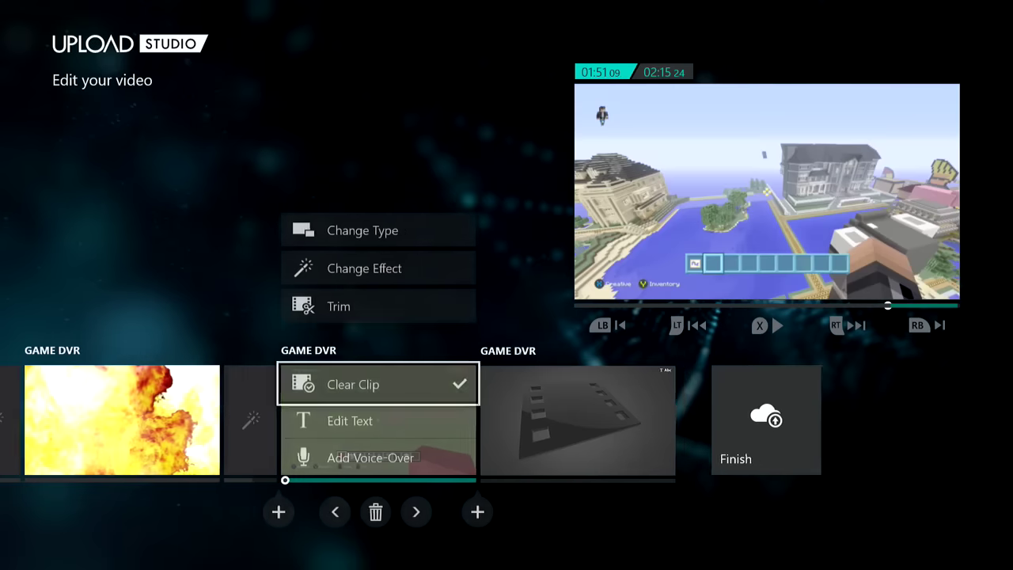
key(Up)
key(Down)
key(Down)
key(Left)
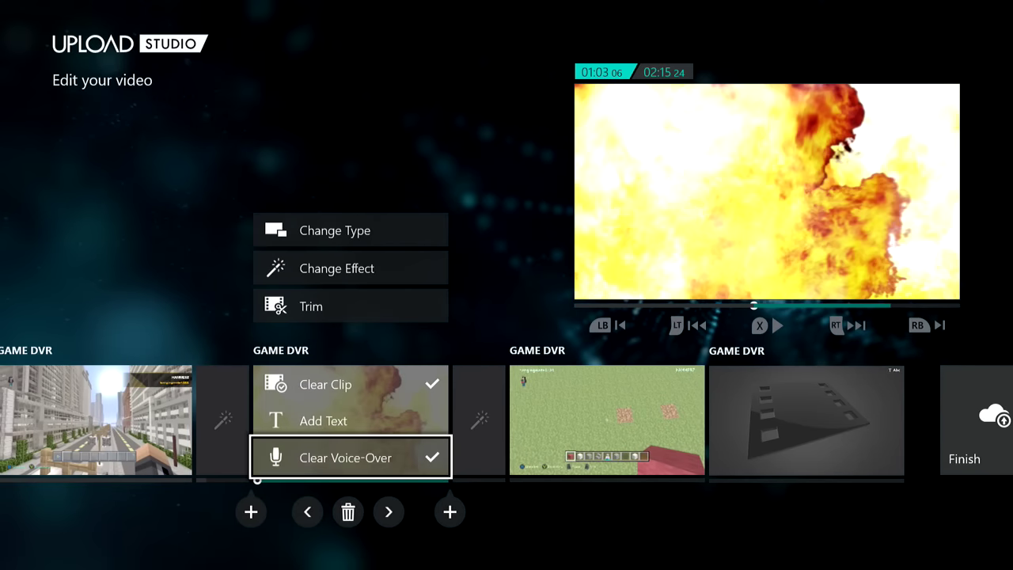
key(Right)
key(Right)
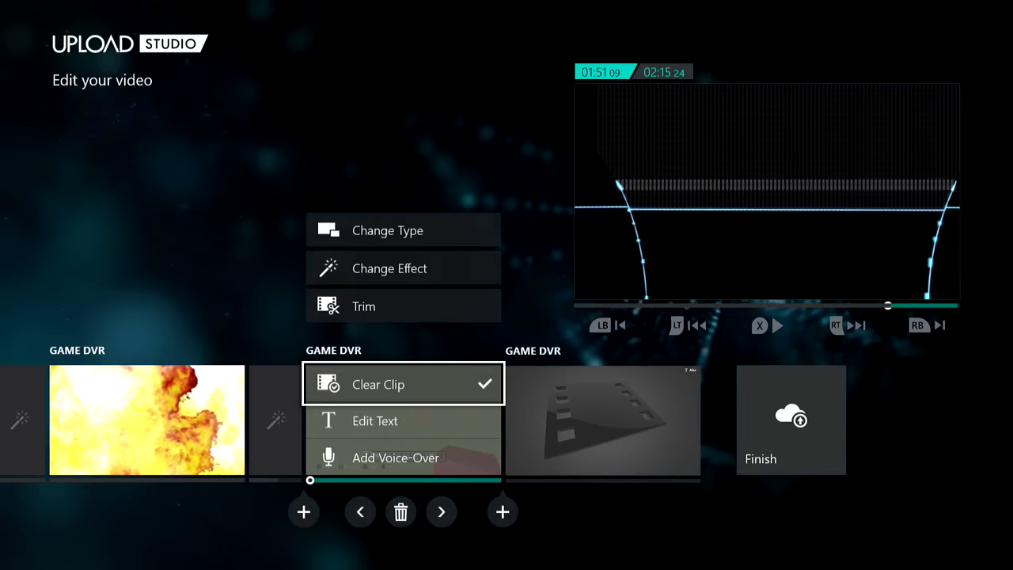
key(Right)
key(Down)
key(Left)
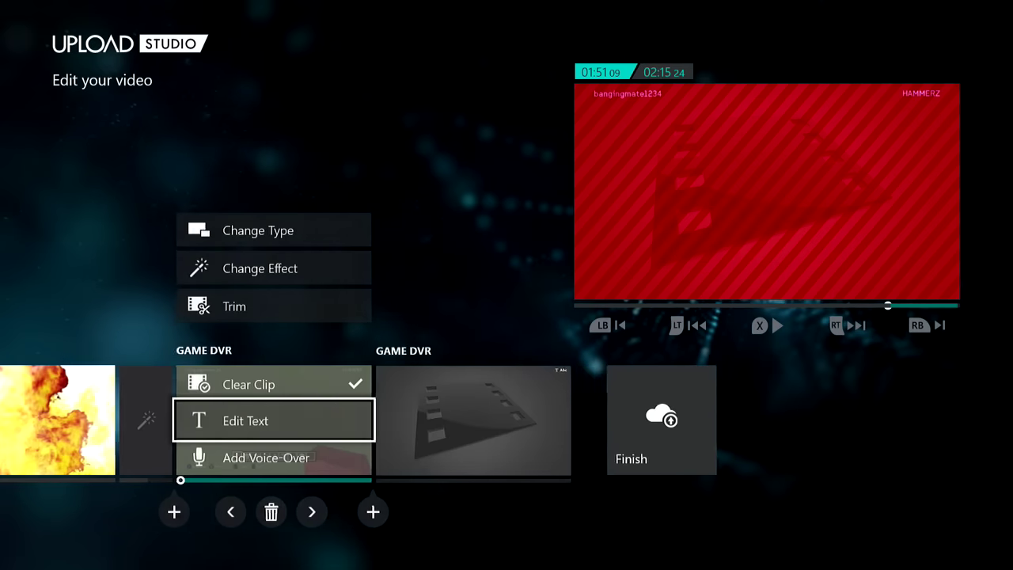
key(Right)
key(Up)
key(Up)
key(Up)
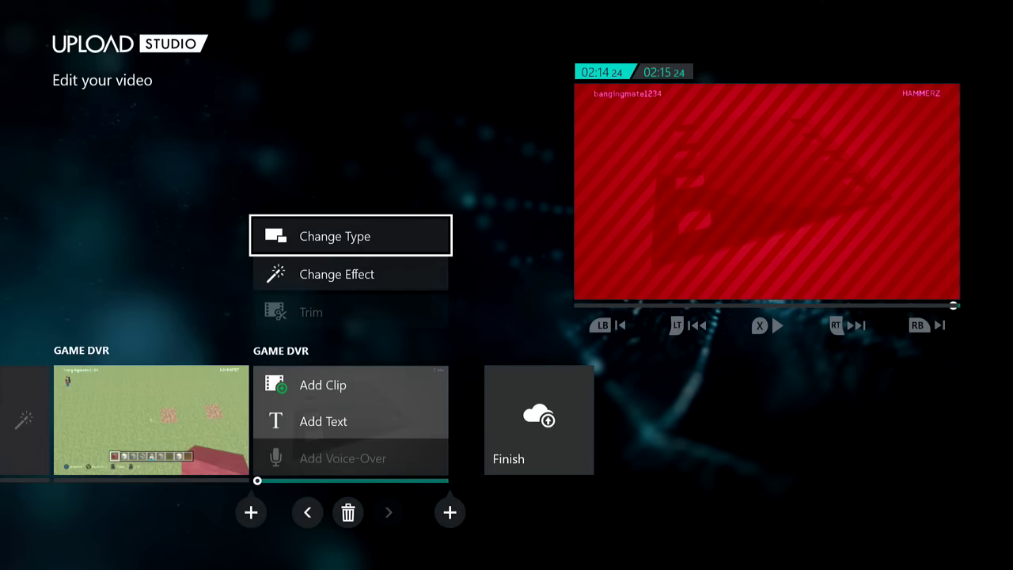
- Make the final slot an Outro segment using the TNT Outro effect
key(Return)
key(Left)
key(Left)
key(Left)
key(Return)
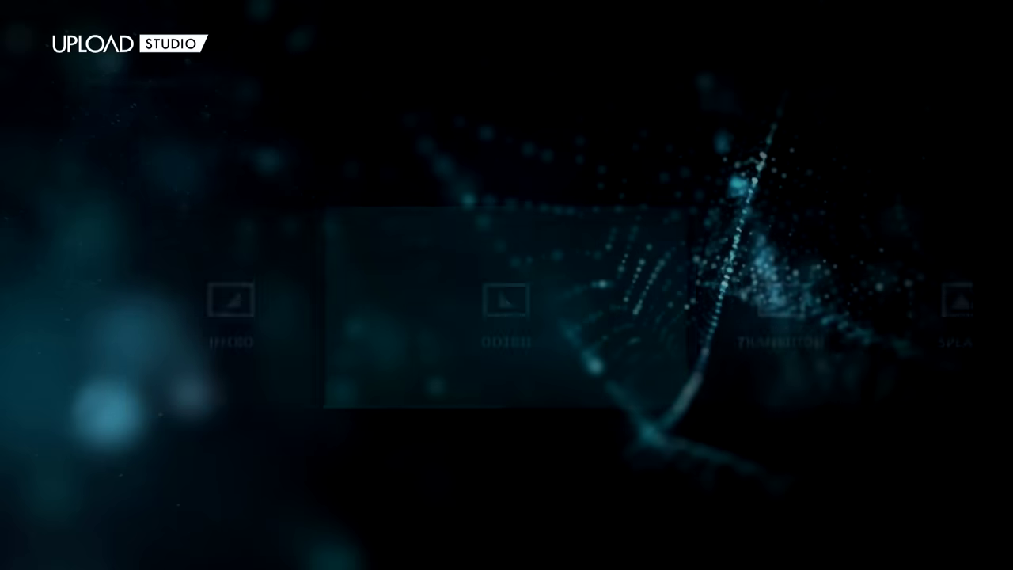
key(Down)
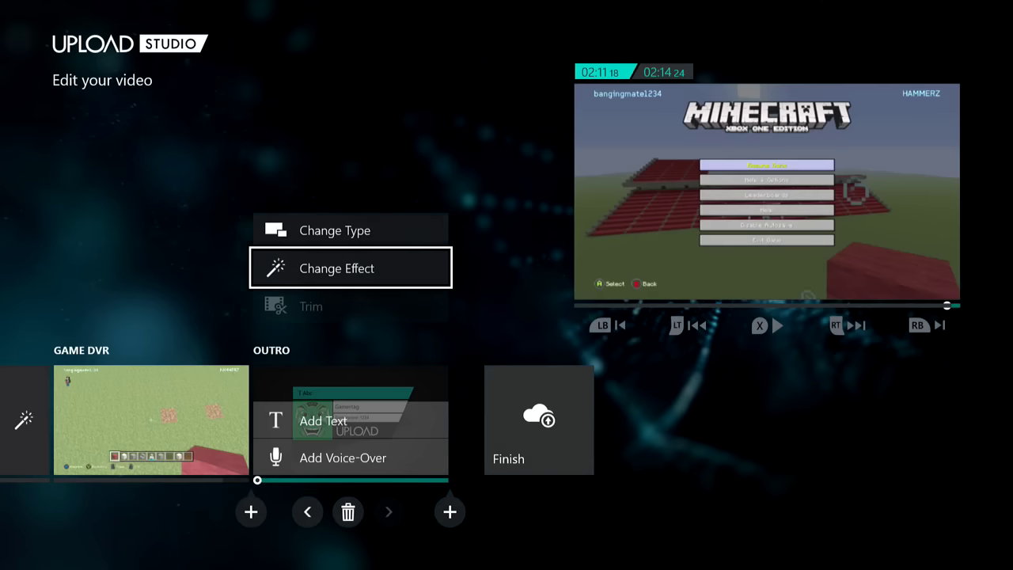
key(Return)
key(Right)
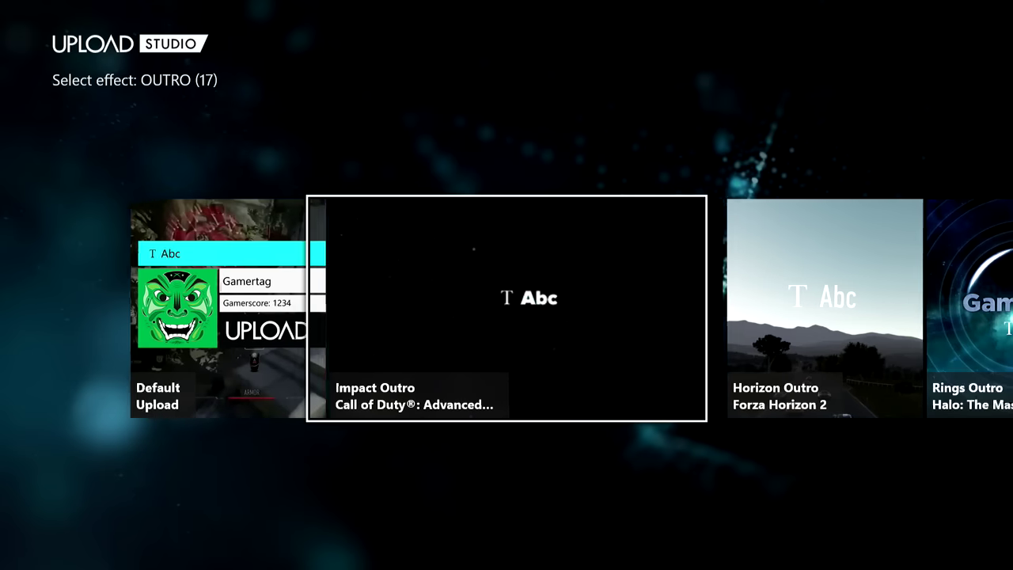
key(Right)
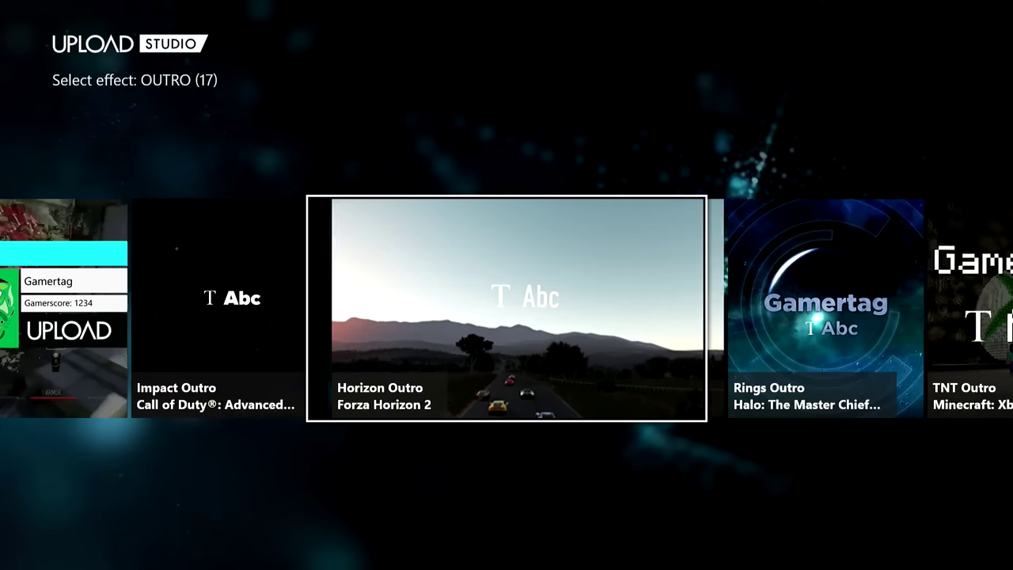
key(Right)
key(Right)
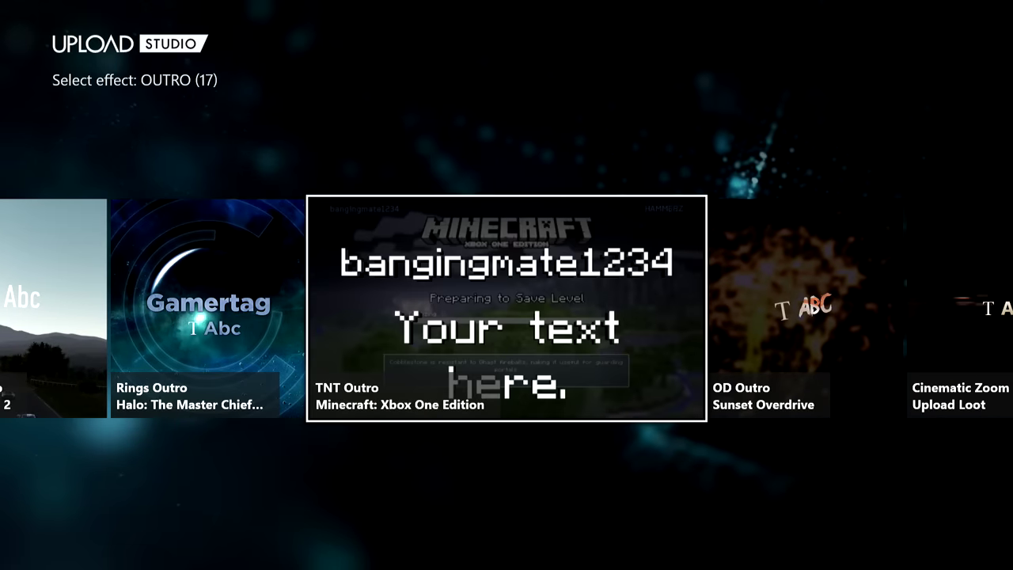
key(Right)
key(Left)
key(Return)
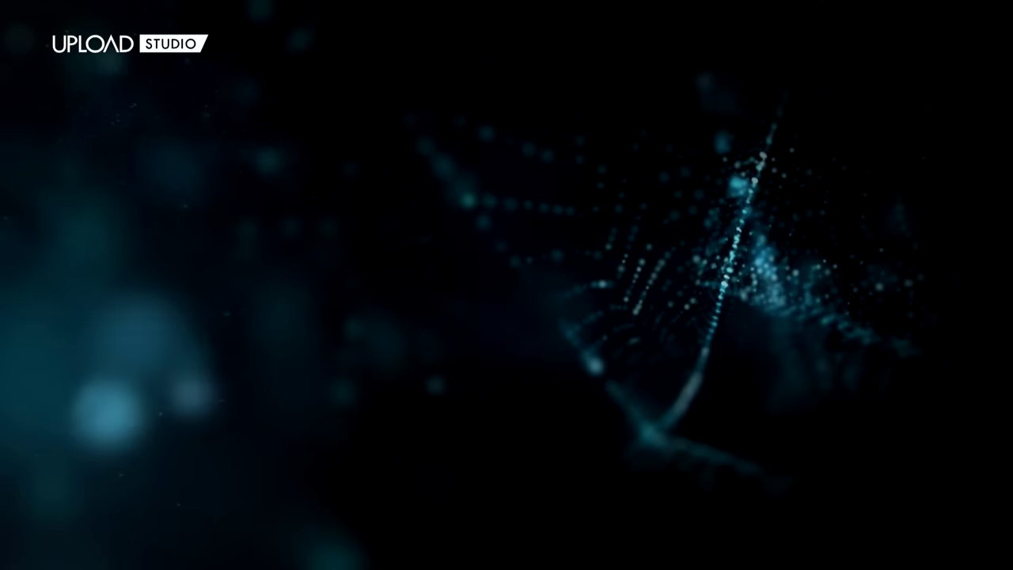
- Type 'THX FOR WATCHING' as the outro's text overlay and confirm it
key(Down)
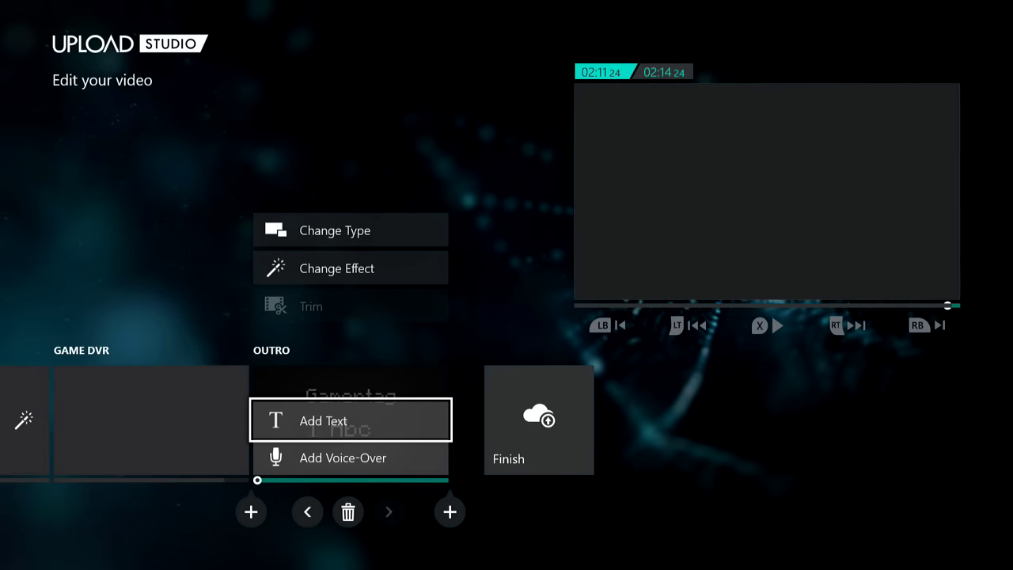
key(Return)
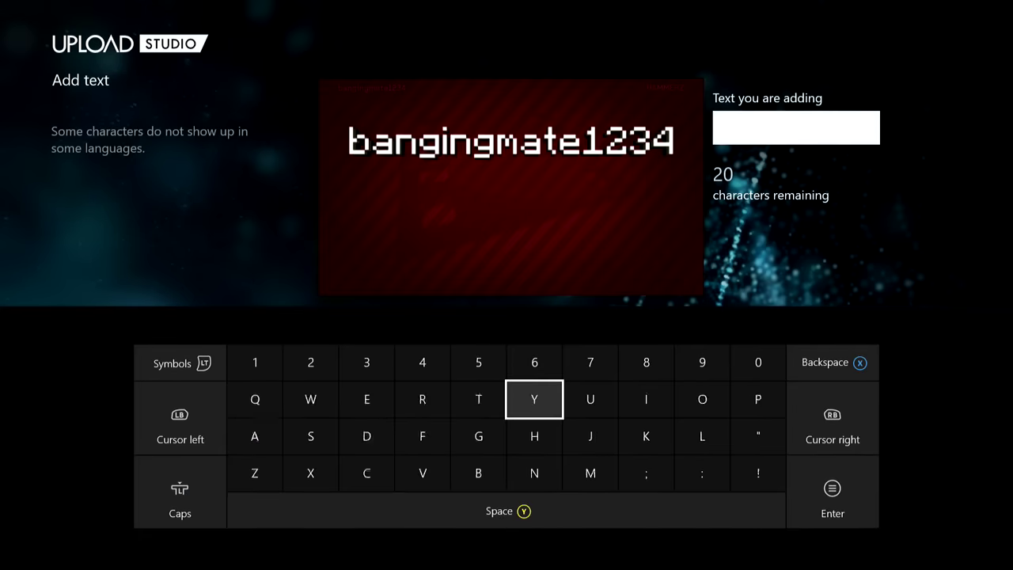
key(Left)
key(Return)
key(Down)
key(Right)
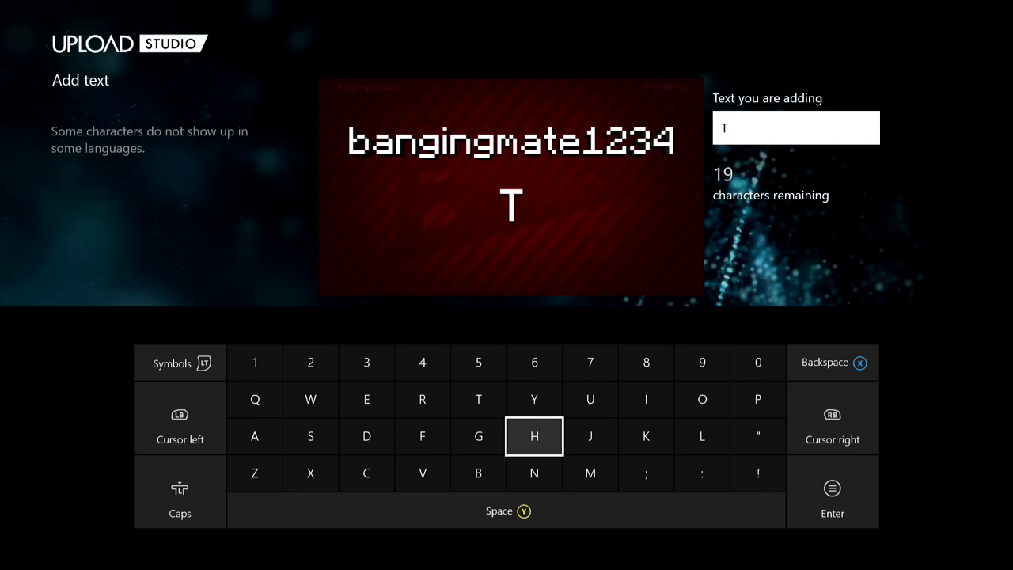
key(Return)
key(Left)
key(Left)
key(Left)
key(Left)
key(Down)
key(Return)
key(Up)
key(space)
key(Right)
key(Right)
key(Return)
key(Right)
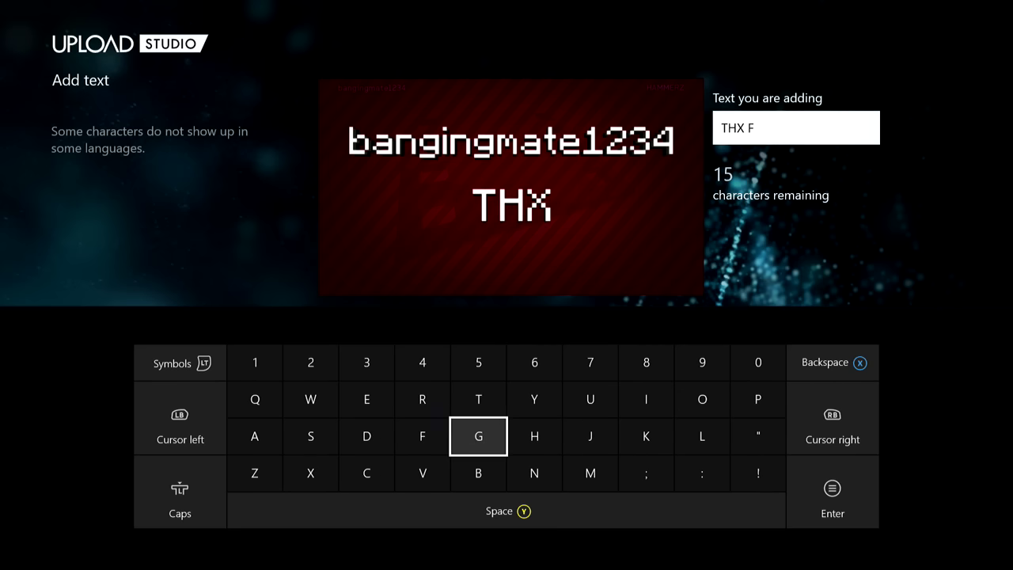
key(Right)
key(Right)
key(Right)
key(Right)
key(Up)
key(Return)
key(Left)
key(Left)
key(Left)
key(Left)
key(Left)
key(Return)
key(space)
key(Left)
key(Left)
key(Return)
key(Down)
key(Left)
key(Return)
key(Right)
key(Right)
key(Right)
key(Right)
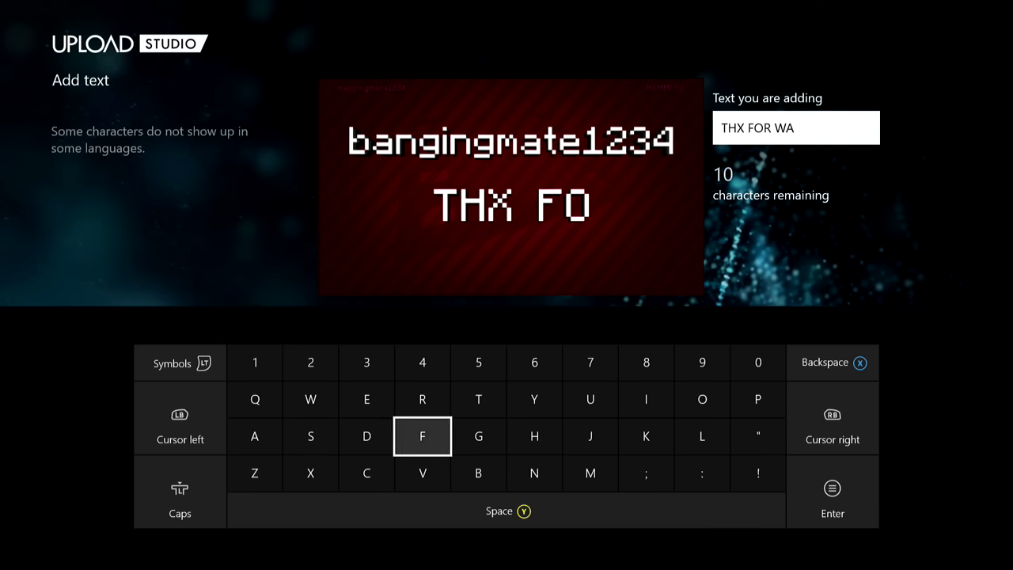
key(Up)
key(Return)
key(Down)
key(Left)
key(Left)
key(Down)
key(Return)
key(Up)
key(Right)
key(Right)
key(Right)
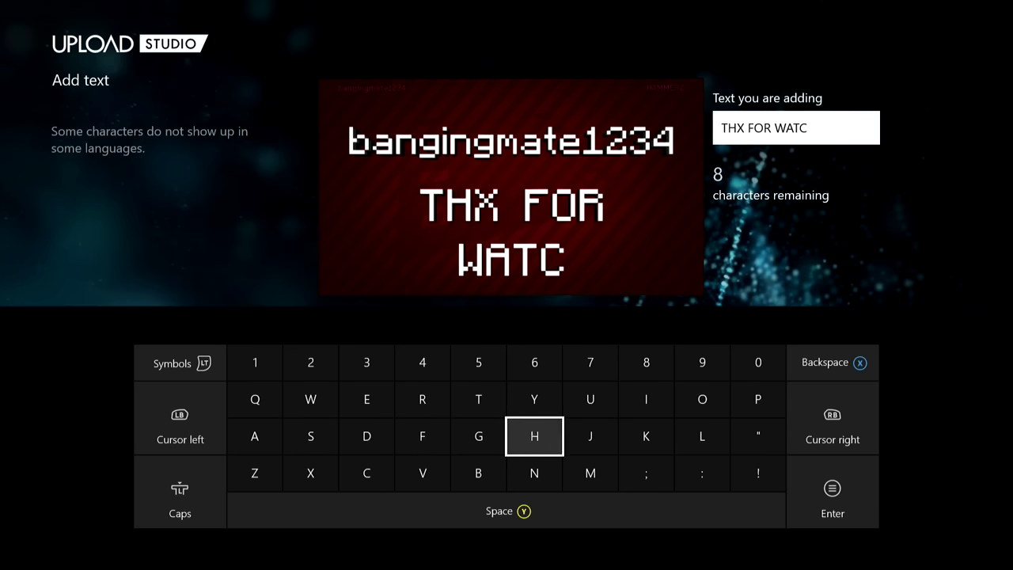
key(Return)
key(Right)
key(Right)
key(Up)
key(Return)
key(Down)
key(Left)
key(Left)
key(Down)
key(Return)
key(Left)
key(Up)
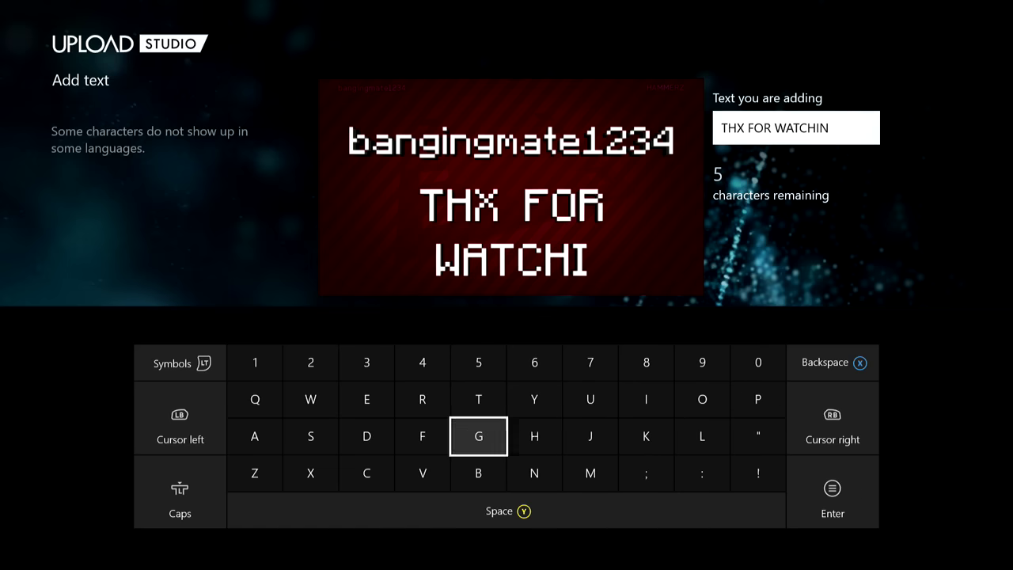
key(Return)
key(Down)
key(Return)
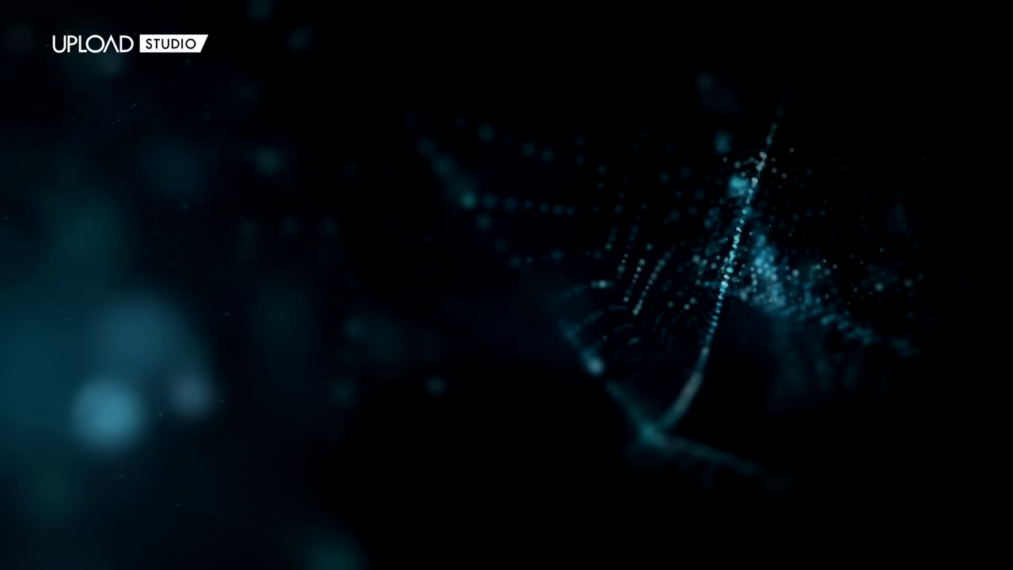
- Finish editing the video and open its Title field
key(Right)
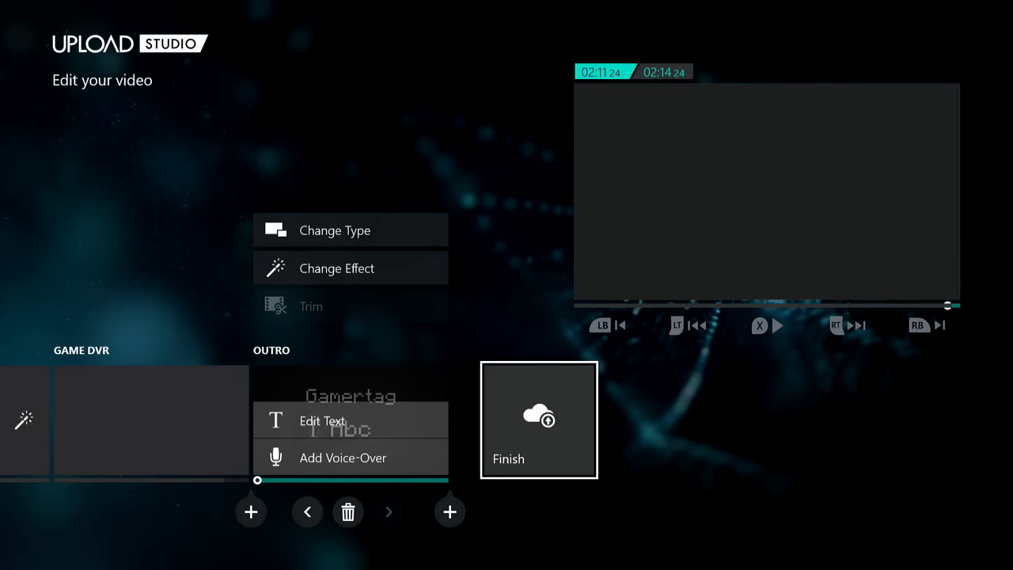
key(Return)
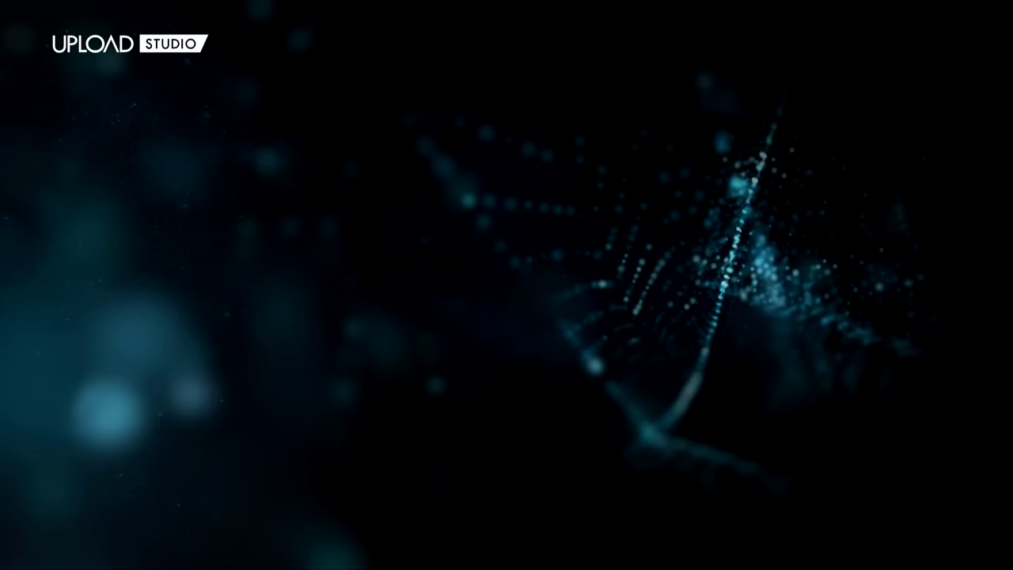
key(Return)
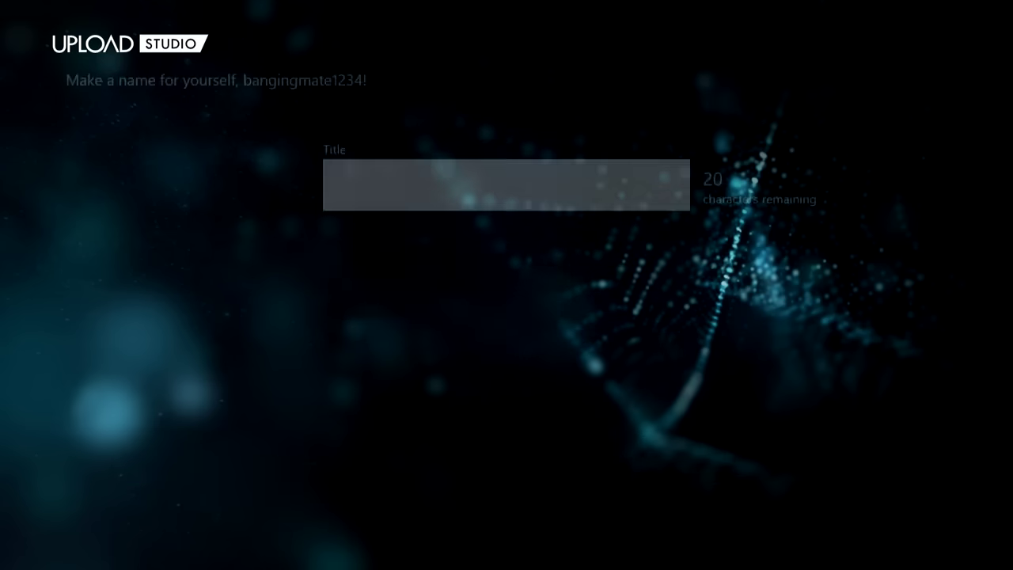
- Spell out and confirm the title HAMMERZ on the on-screen keyboard
key(Right)
key(Left)
key(Down)
text(H)
key(Left)
key(Left)
key(Left)
key(Left)
key(Left)
text(A)
key(Right)
key(Right)
key(Right)
key(Right)
key(Right)
key(Right)
key(Down)
text(MM)
key(Up)
key(Left)
key(Left)
key(Left)
key(Up)
key(Left)
text(E)
key(Right)
text(R)
key(Down)
key(Left)
key(Left)
key(Left)
key(Down)
text(Z)
key(Right)
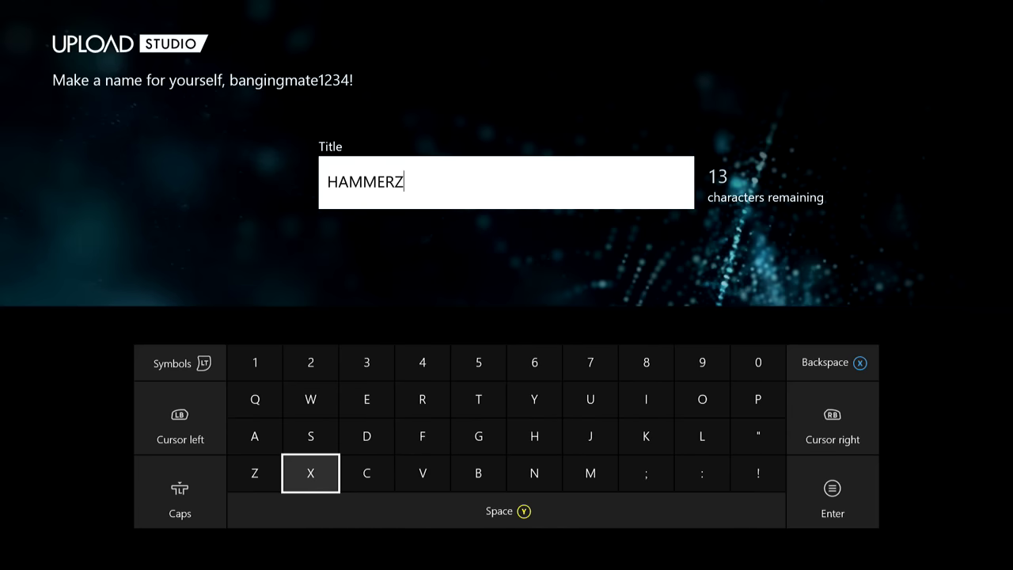
key(Right)
key(Return)
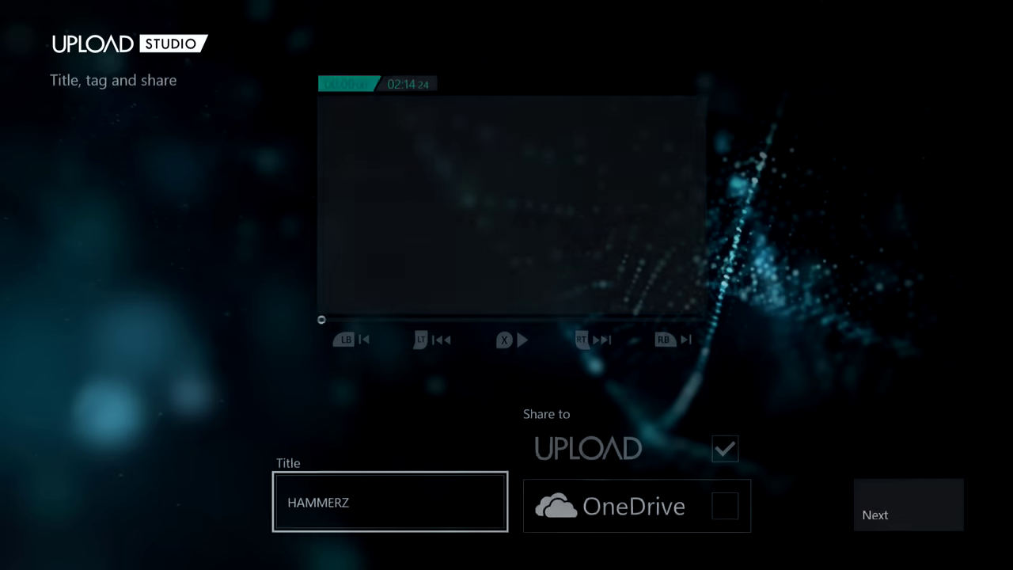
key(Right)
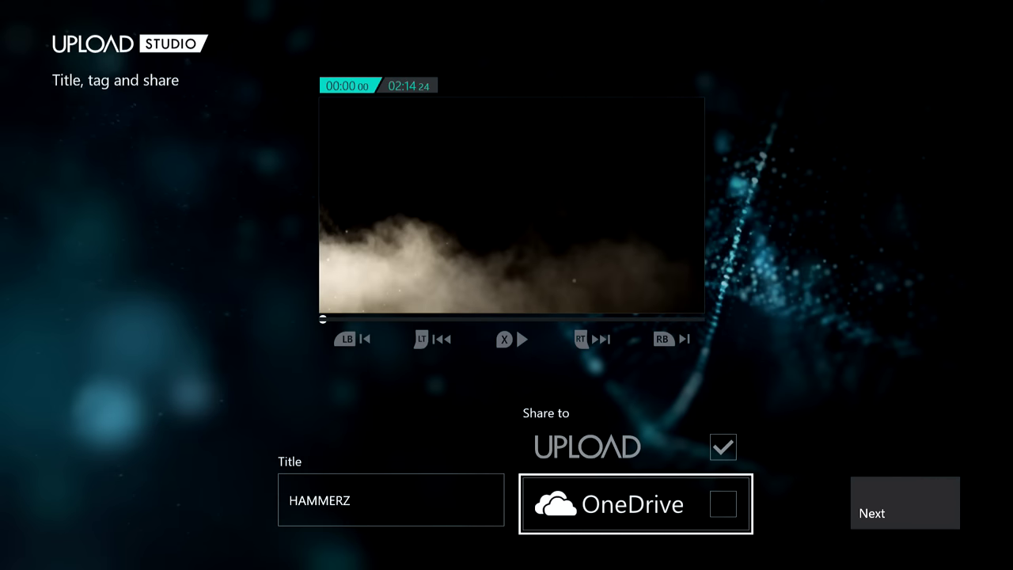
- Continue past the sharing choices and confirm uploading the 02:14 HAMMERZ video, which reaches 100%
key(Right)
key(Return)
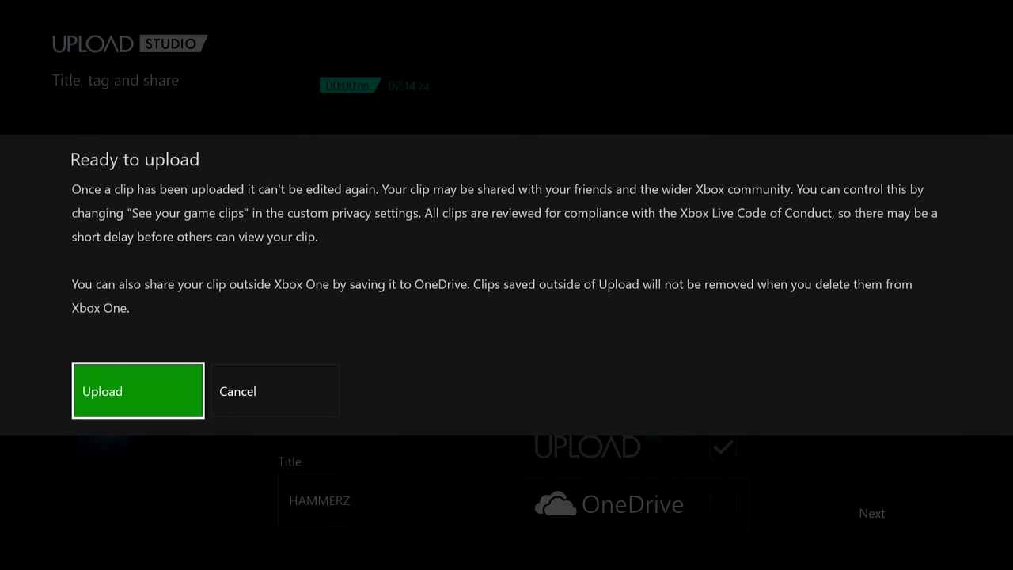
key(Return)
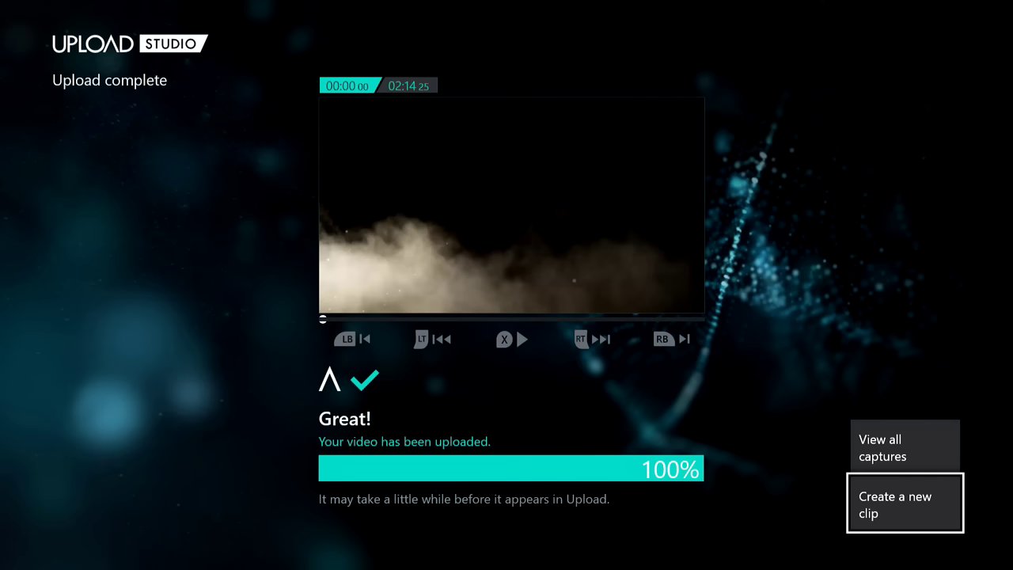
- Go to View all captures in Game DVR Manage and highlight the HAMMERZ clip
key(Up)
key(Down)
key(Up)
key(Return)
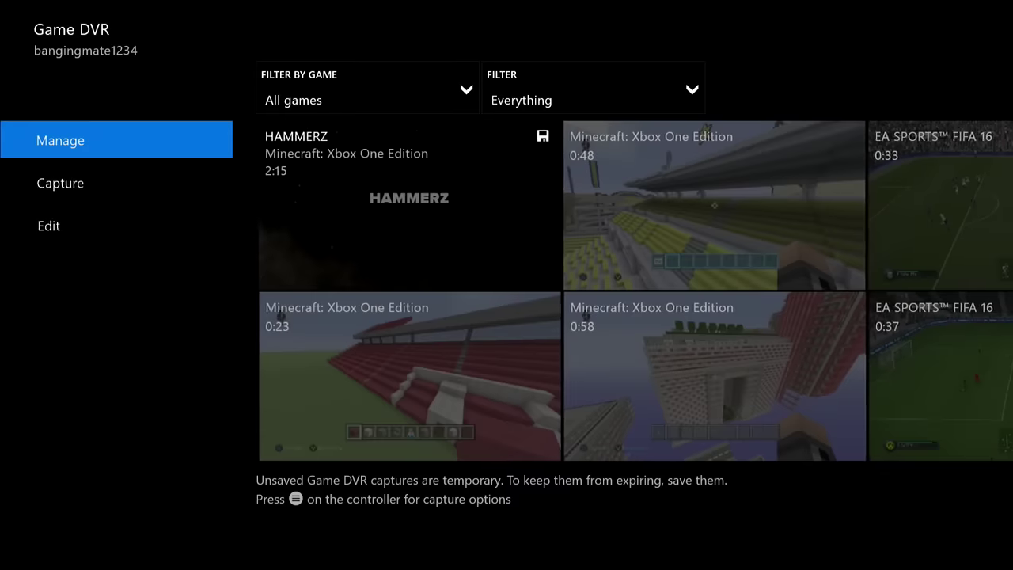
key(Right)
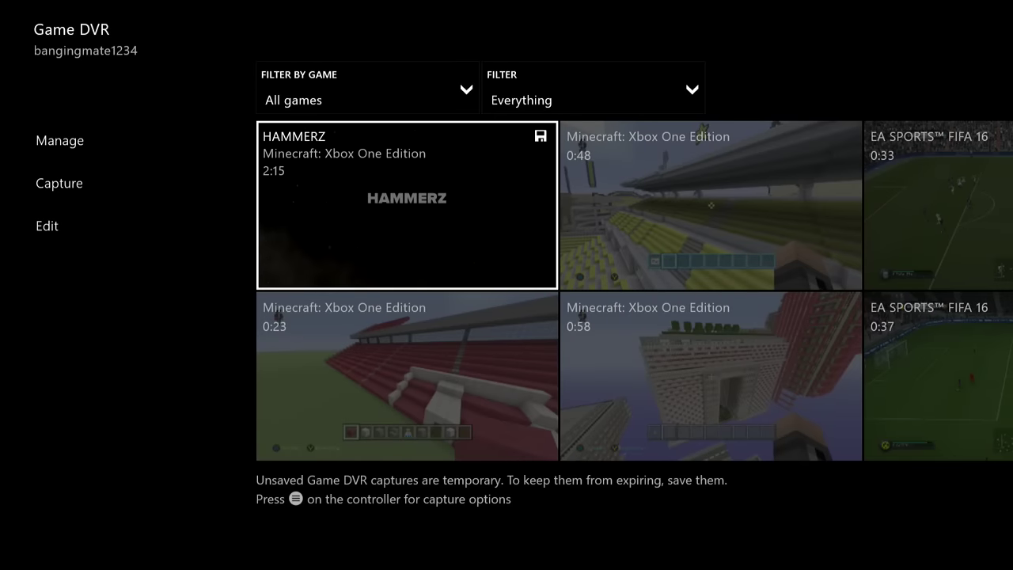
key(Return)
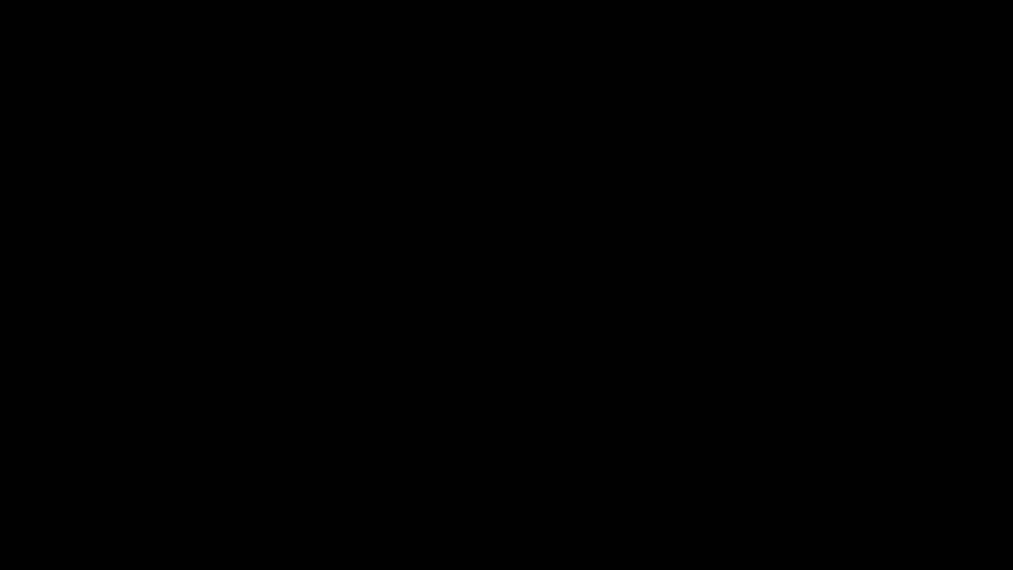